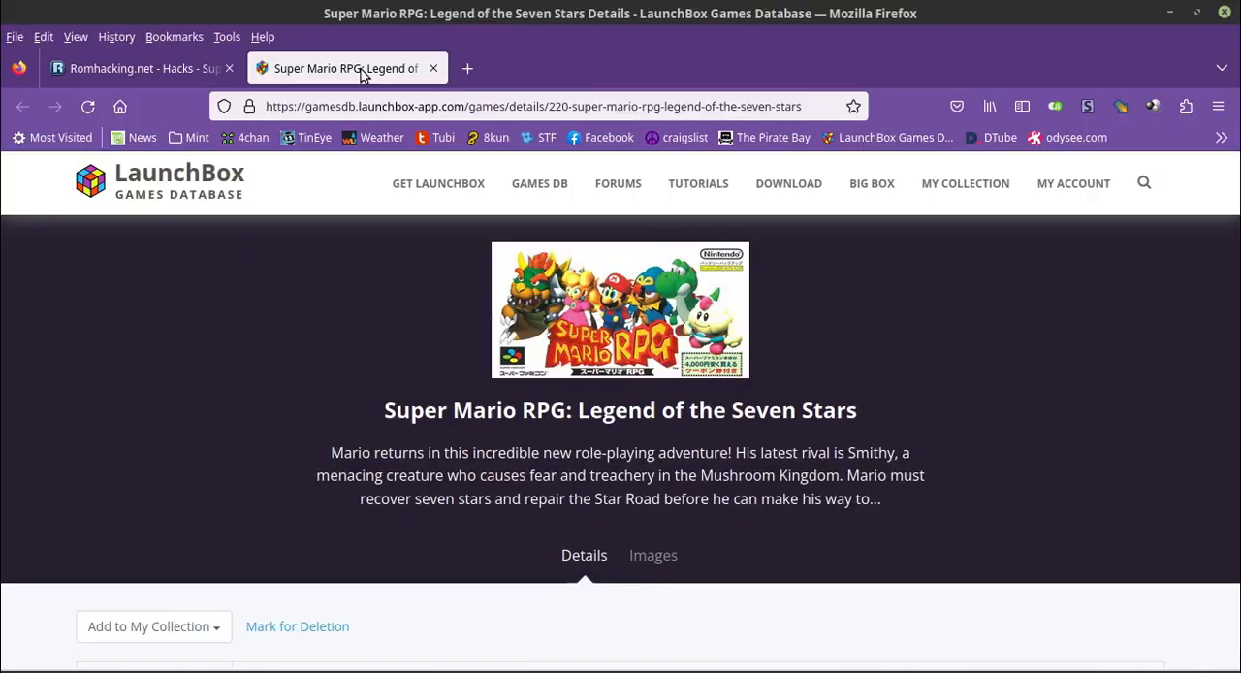
Browse the Super Mario RPG images on LaunchBox and view the Japanese logo image in its own tab
{"action": "left_click", "coordinate": [653, 554]}
{"action": "scroll", "coordinate": [542, 483], "scroll_direction": "down", "scroll_amount": 4}
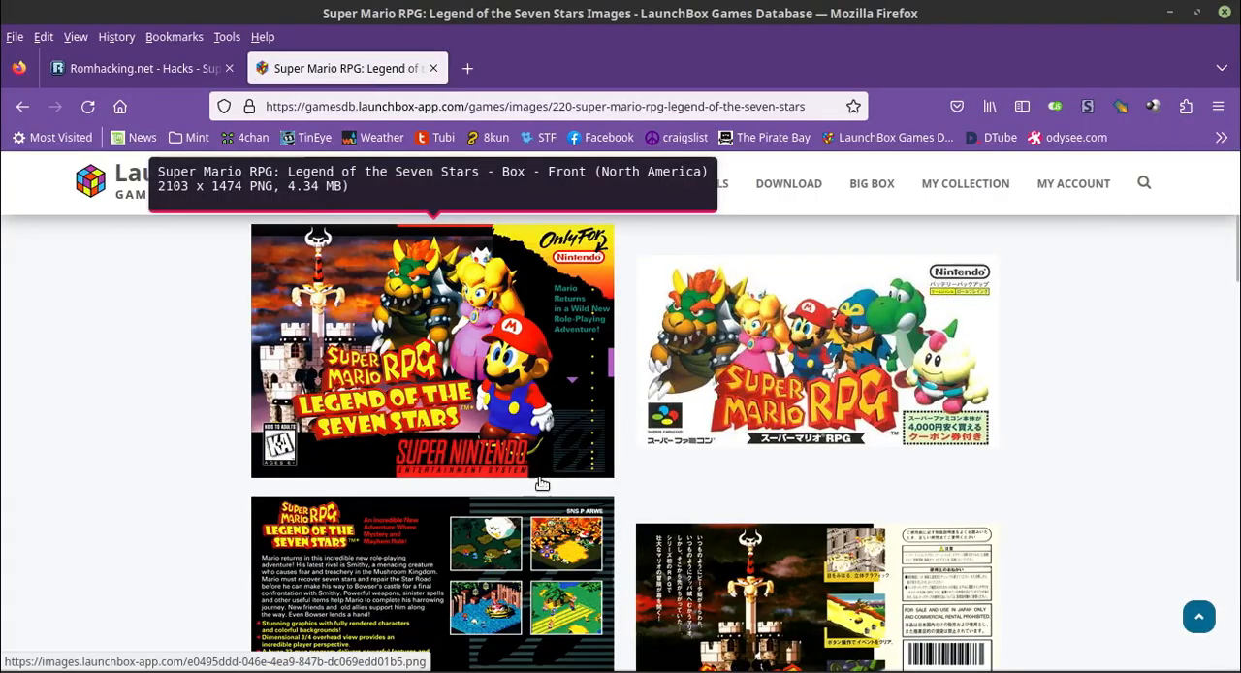
{"action": "scroll", "coordinate": [133, 439], "scroll_direction": "down", "scroll_amount": 8}
{"action": "scroll", "coordinate": [134, 438], "scroll_direction": "up", "scroll_amount": 3}
{"action": "middle_click", "coordinate": [814, 354]}
{"action": "left_click", "coordinate": [526, 62]}
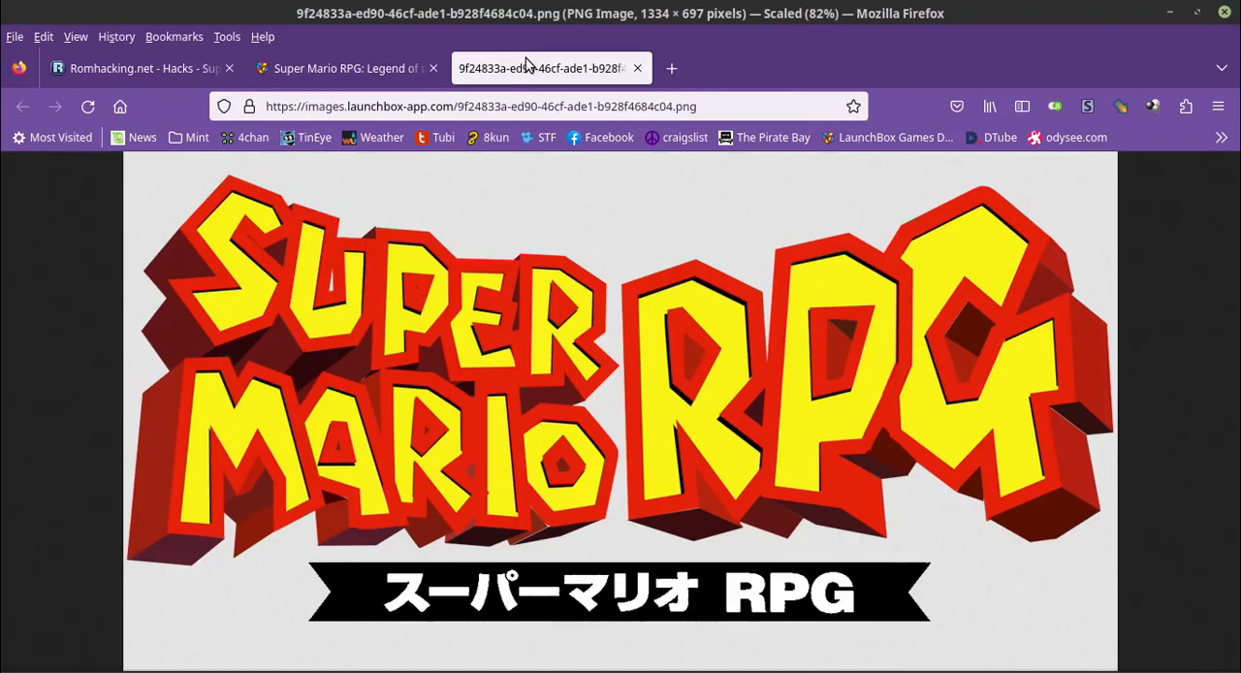
{"action": "left_click", "coordinate": [364, 69]}
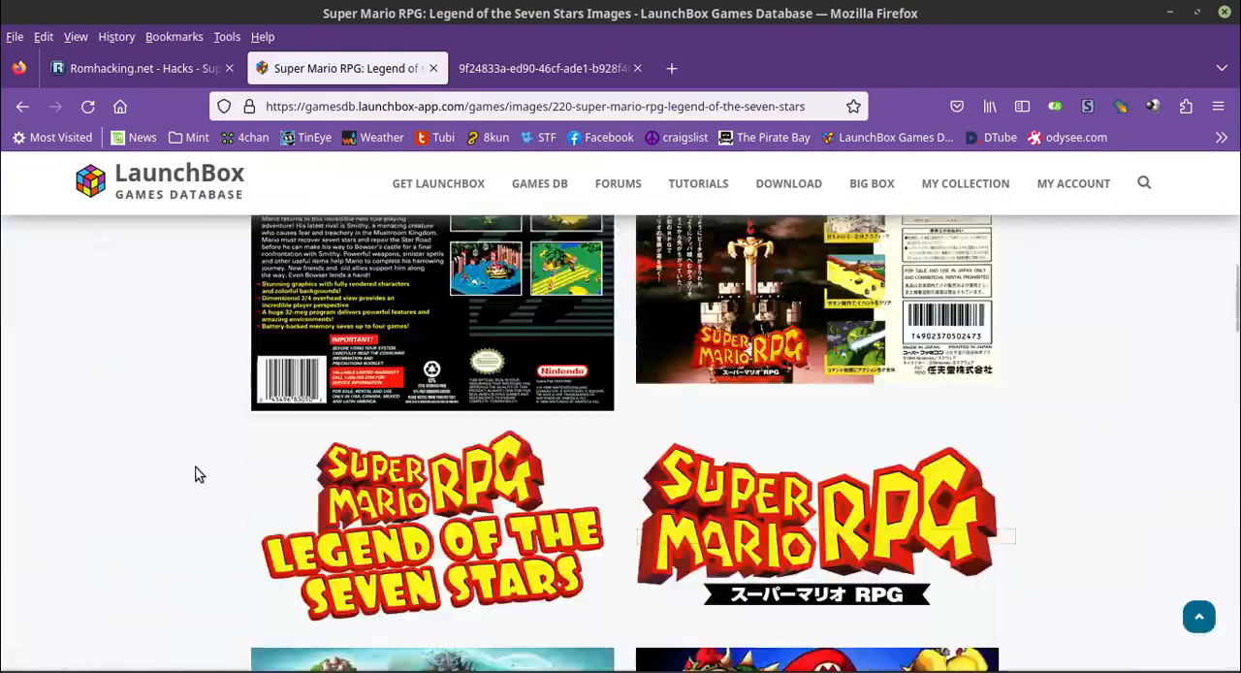
{"action": "scroll", "coordinate": [199, 471], "scroll_direction": "up", "scroll_amount": 4}
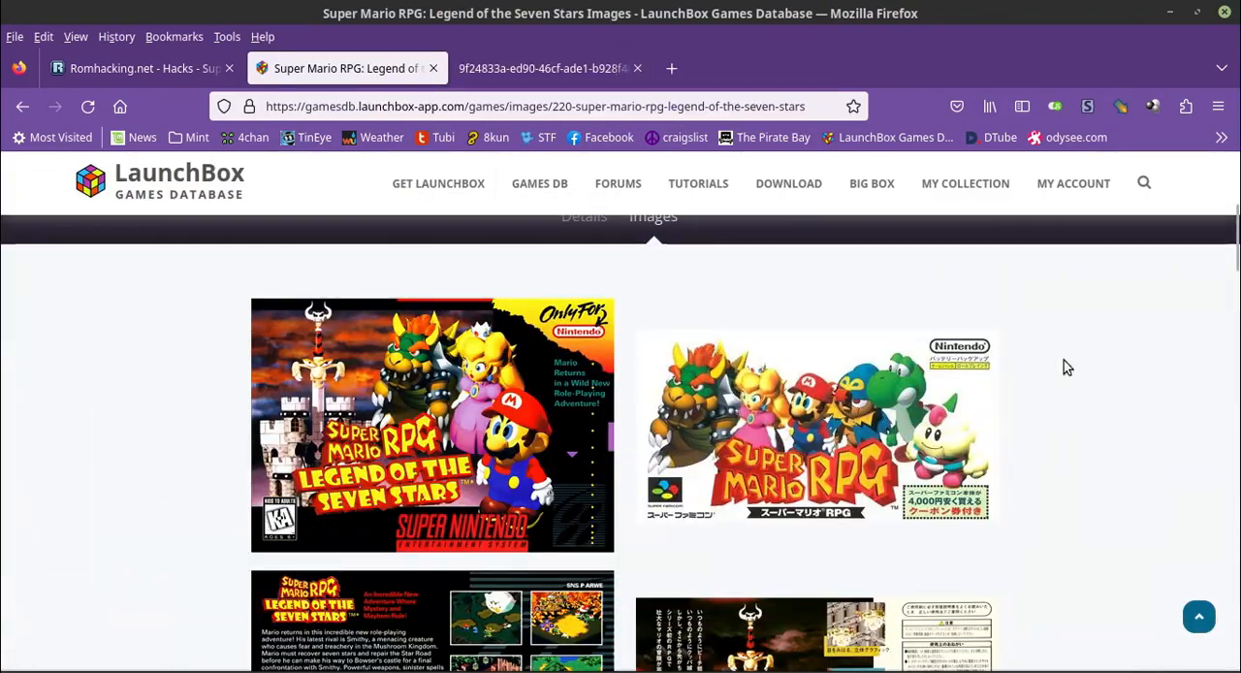
Switch to GIMP to review the horizontal SNES template, view the Gradius III vertical cover, and bring up the images folder
{"action": "key", "text": "alt+Tab"}
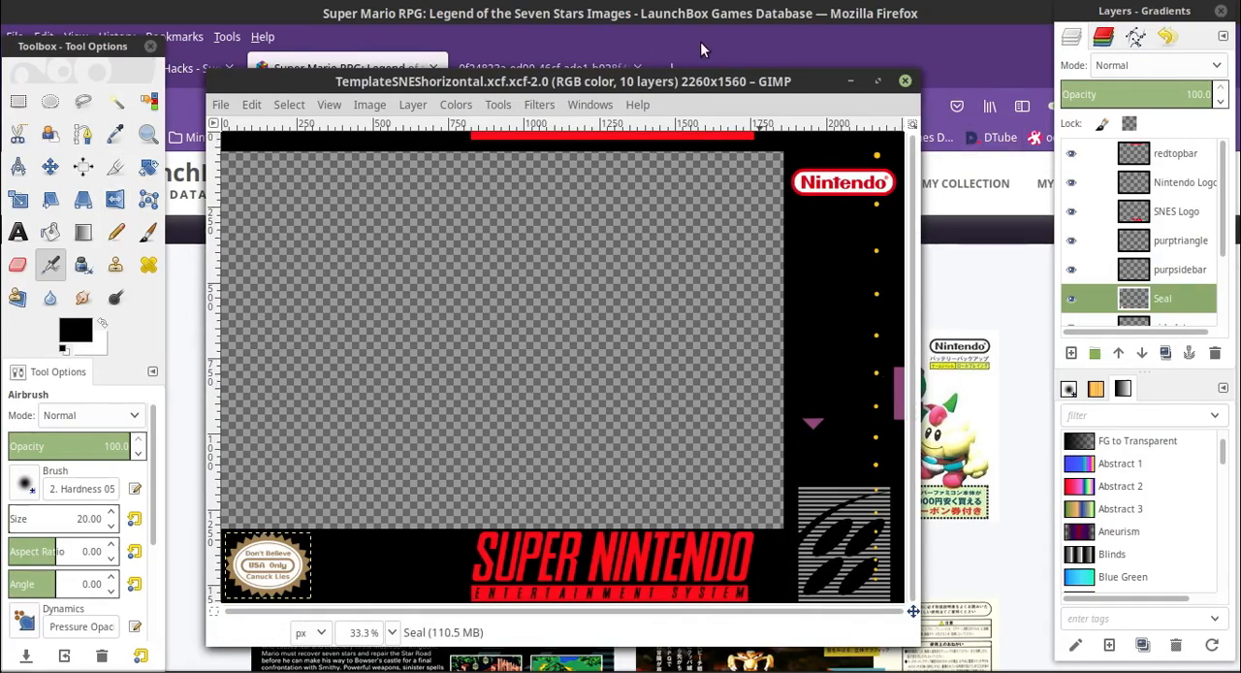
{"action": "key", "text": "alt+Tab"}
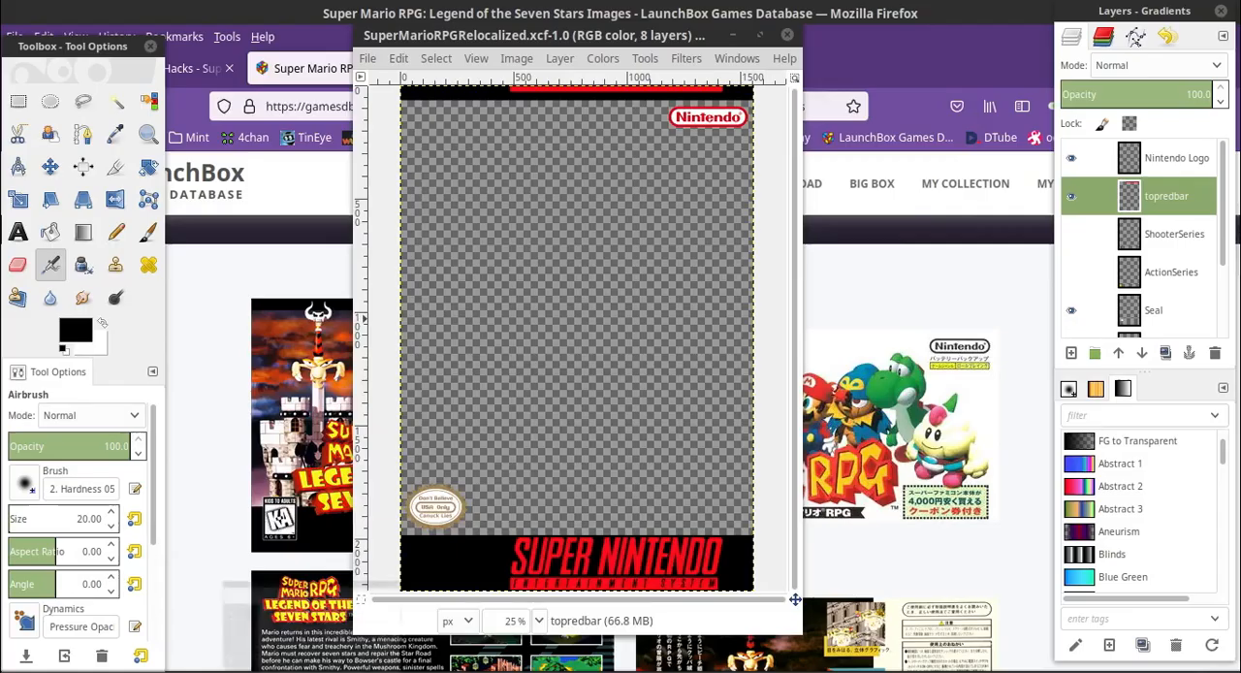
{"action": "left_click", "coordinate": [262, 669]}
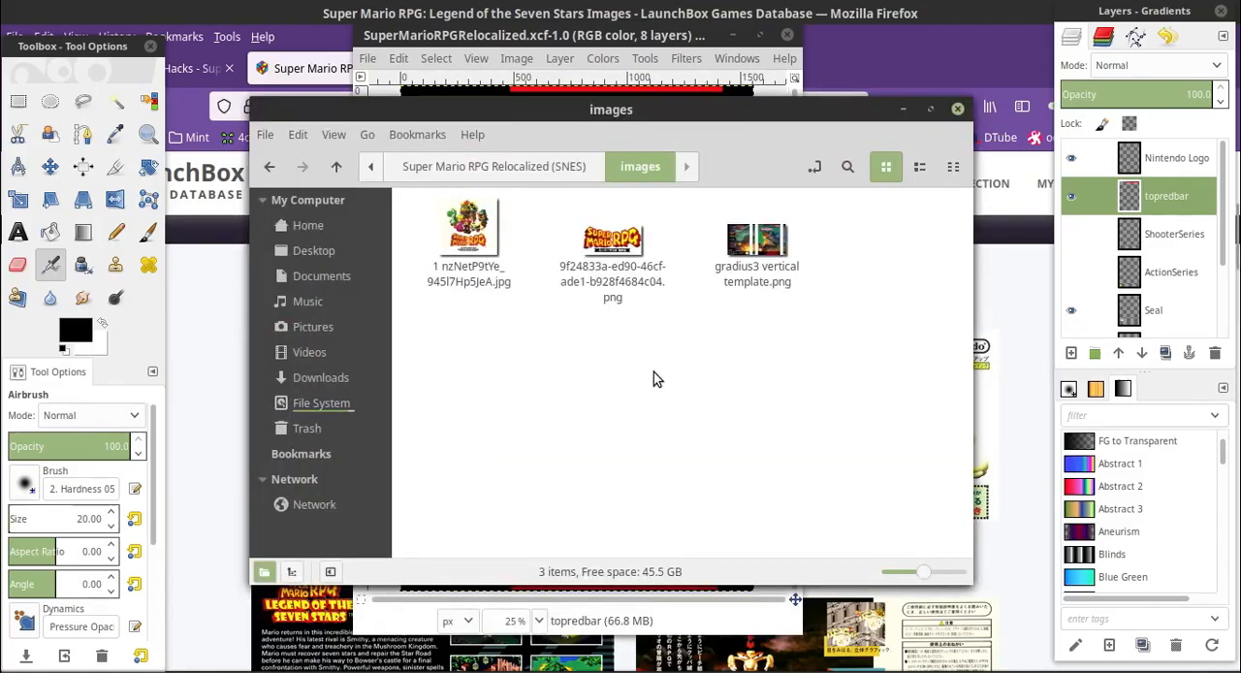
Open 1 nzNetP9tYe_945l7Hp5JeA.jpg from the images folder in GIMP and enlarge its window to show the whole artwork
{"action": "right_click", "coordinate": [484, 239]}
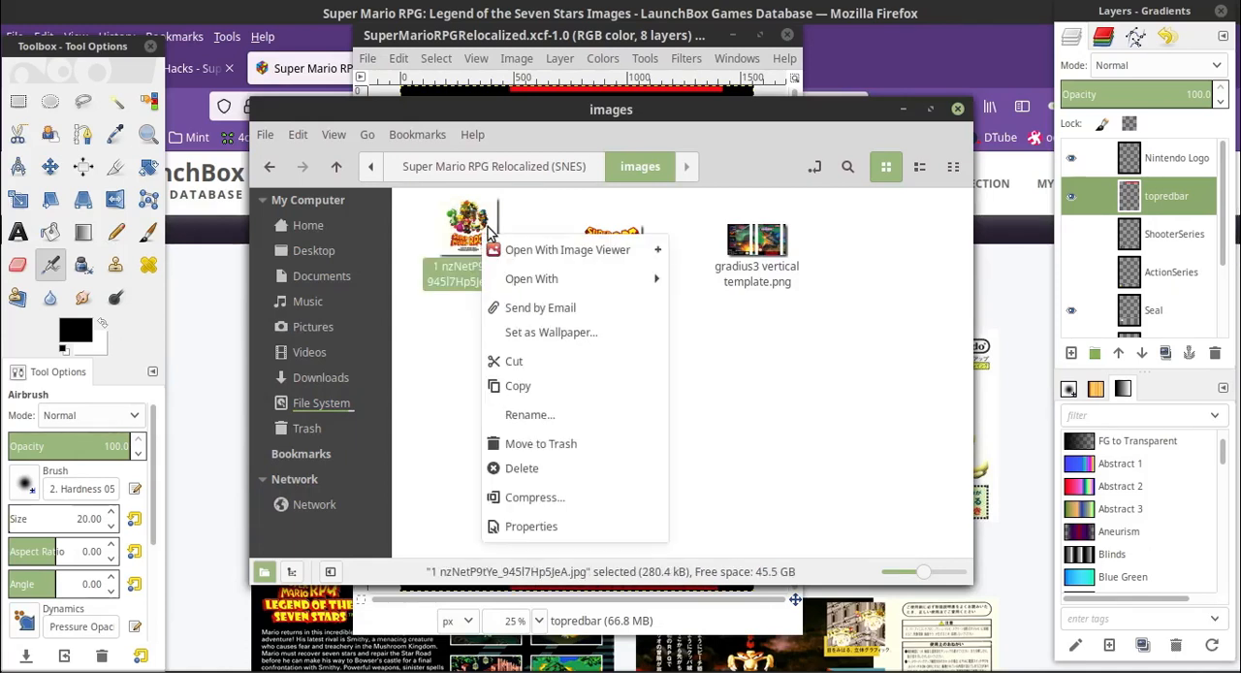
{"action": "mouse_move", "coordinate": [566, 282]}
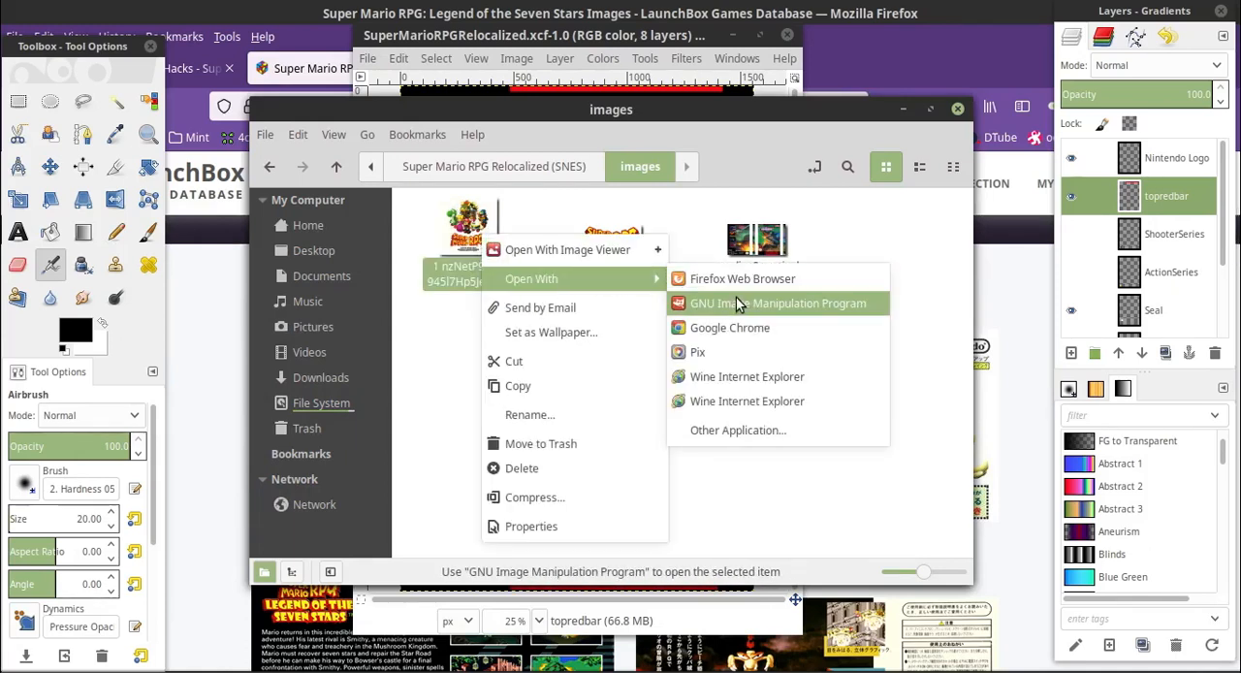
{"action": "left_click", "coordinate": [738, 304]}
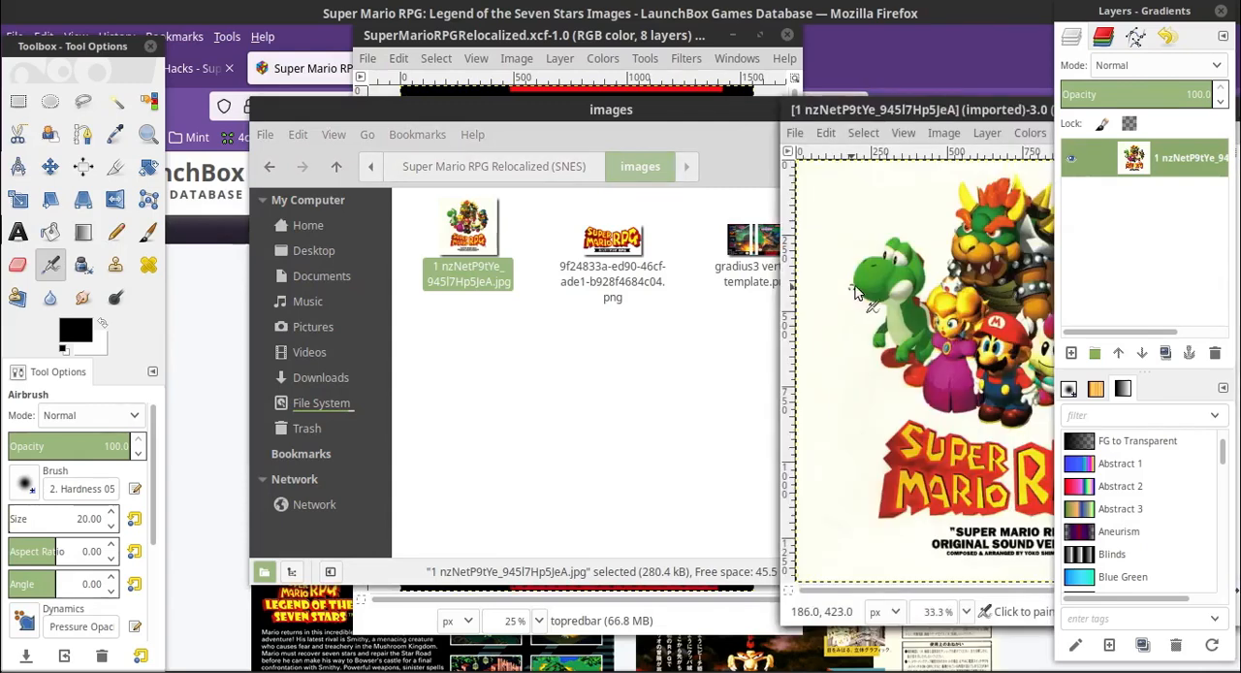
{"action": "left_click_drag", "start_coordinate": [908, 109], "coordinate": [365, 66]}
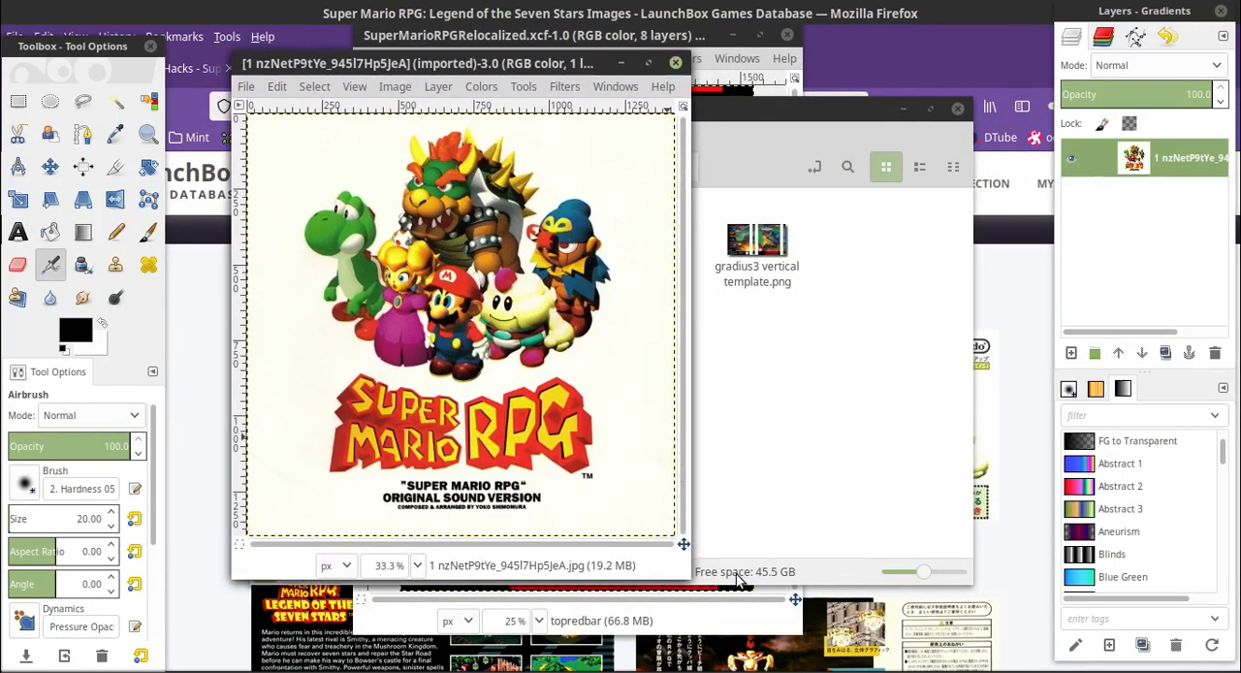
{"action": "left_click_drag", "start_coordinate": [688, 573], "coordinate": [1031, 650]}
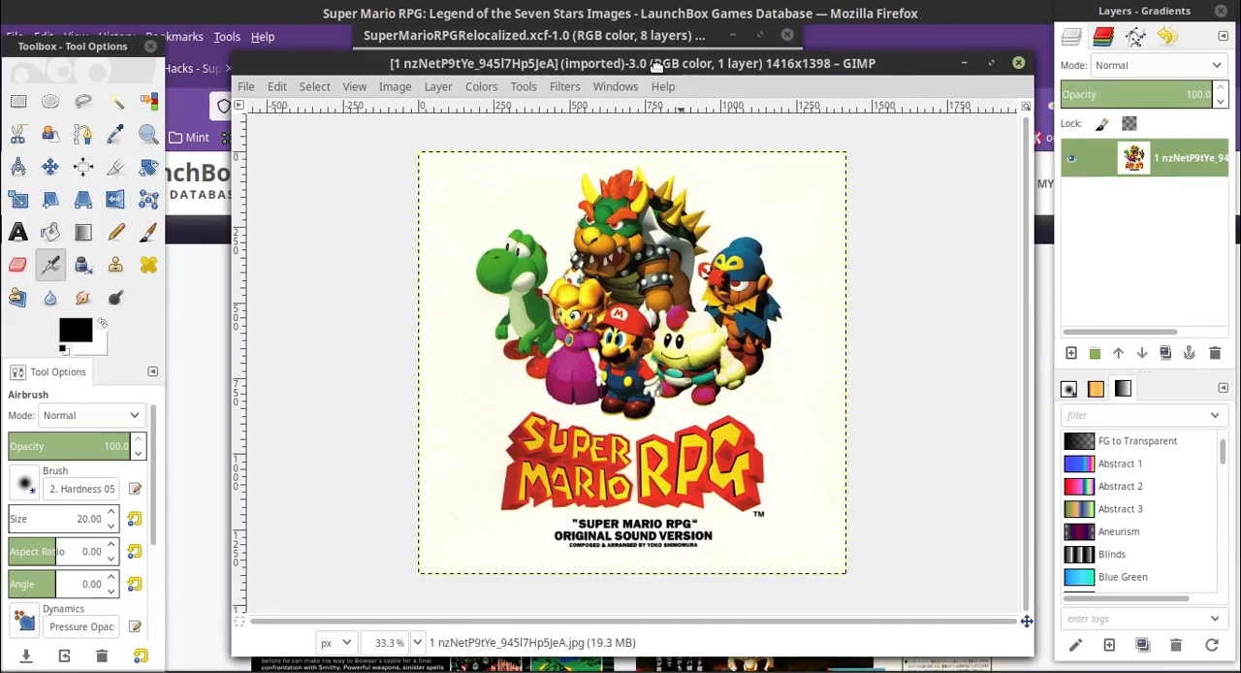
{"action": "left_click_drag", "start_coordinate": [656, 64], "coordinate": [613, 44]}
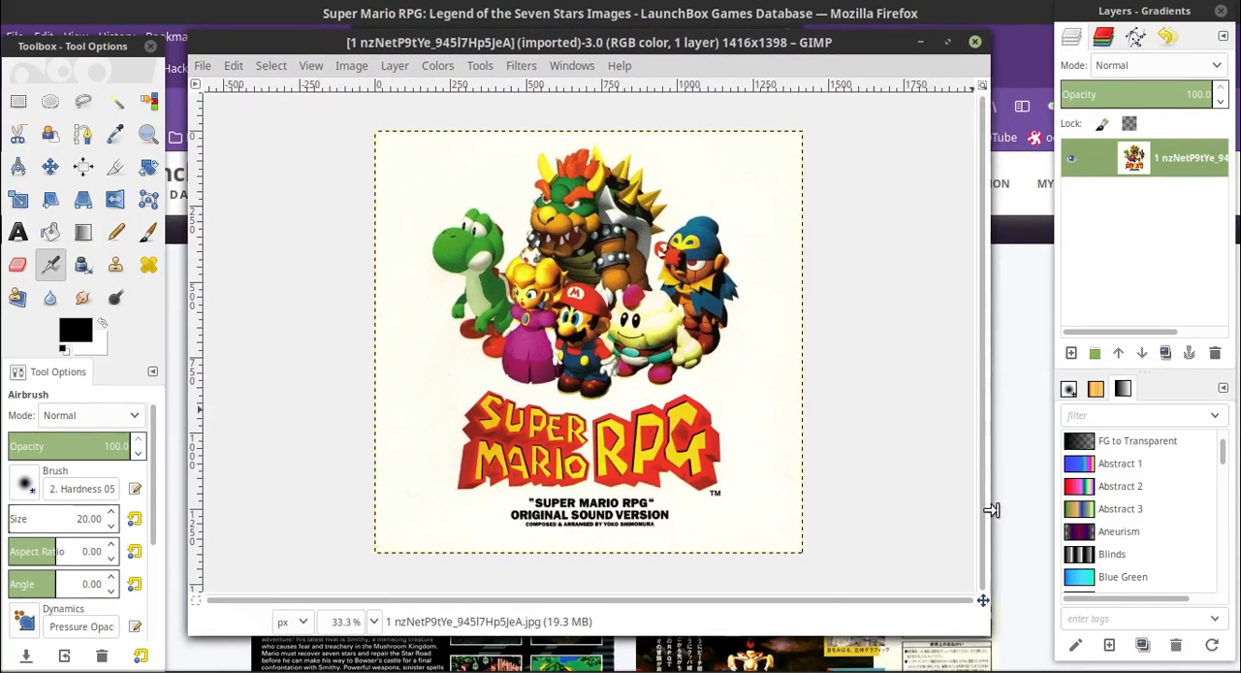
{"action": "left_click_drag", "start_coordinate": [980, 620], "coordinate": [986, 637]}
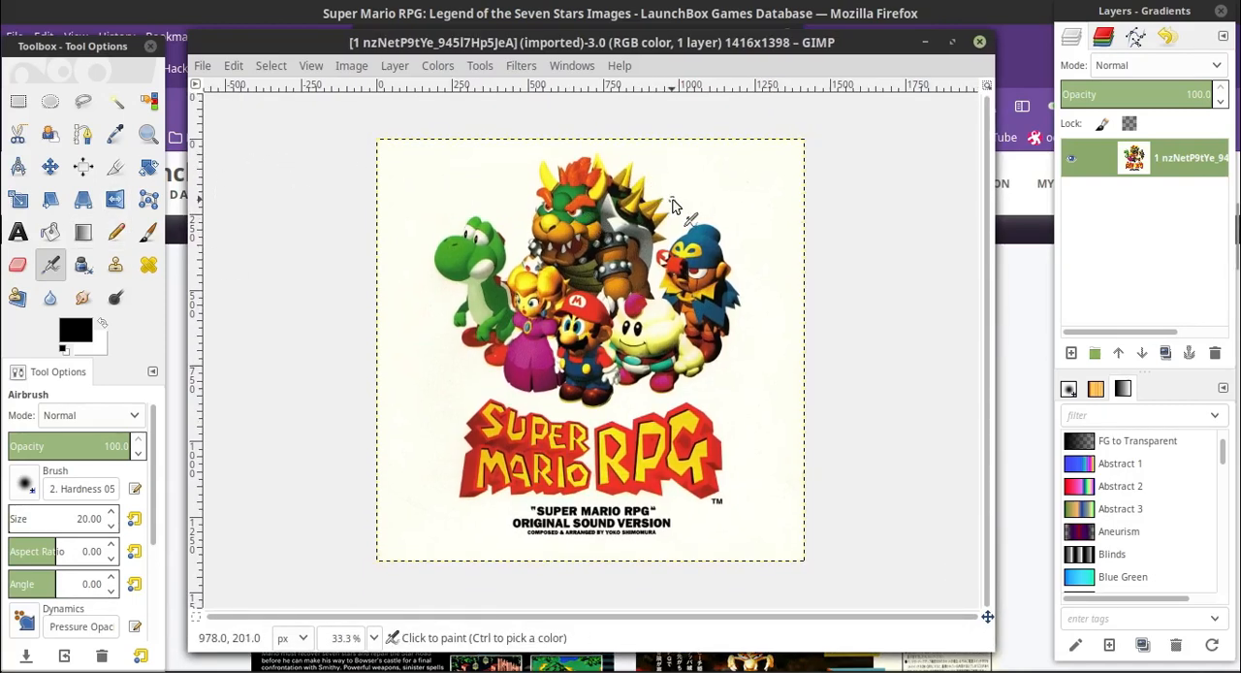
Copy the artwork, paste it as a new layer in SuperMarioRPGRelocalized.xcf, and place that layer directly above TransBG
{"action": "left_click", "coordinate": [234, 66]}
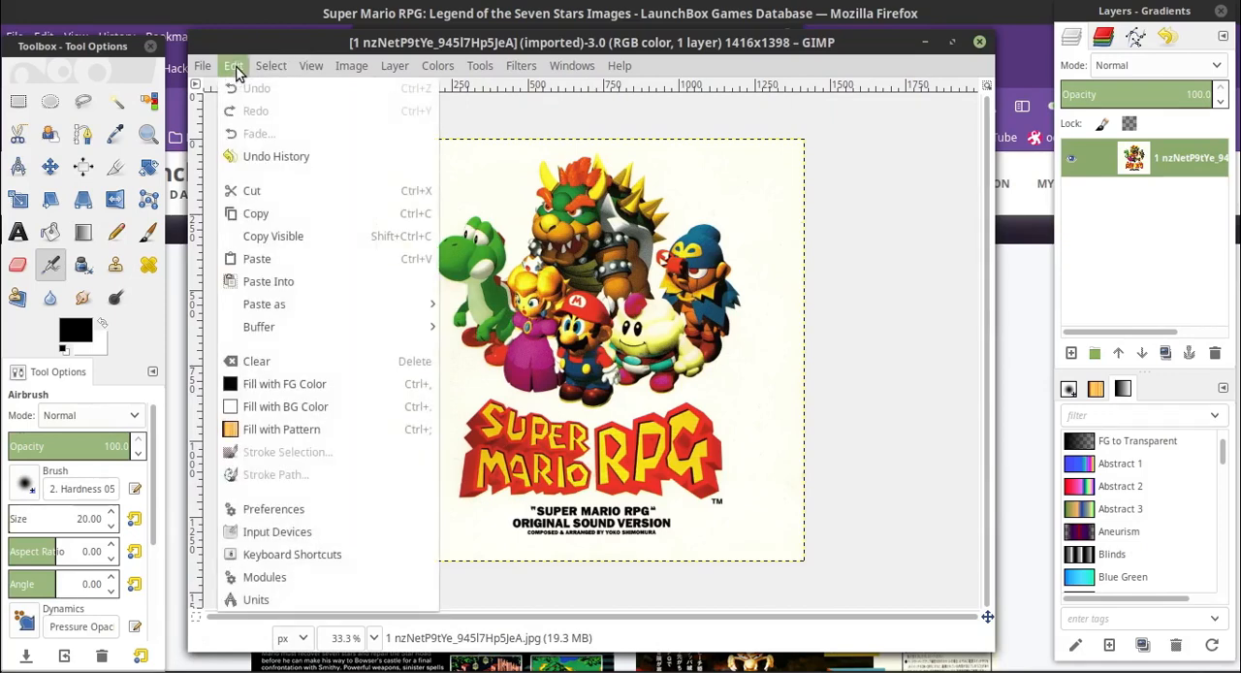
{"action": "left_click", "coordinate": [277, 217]}
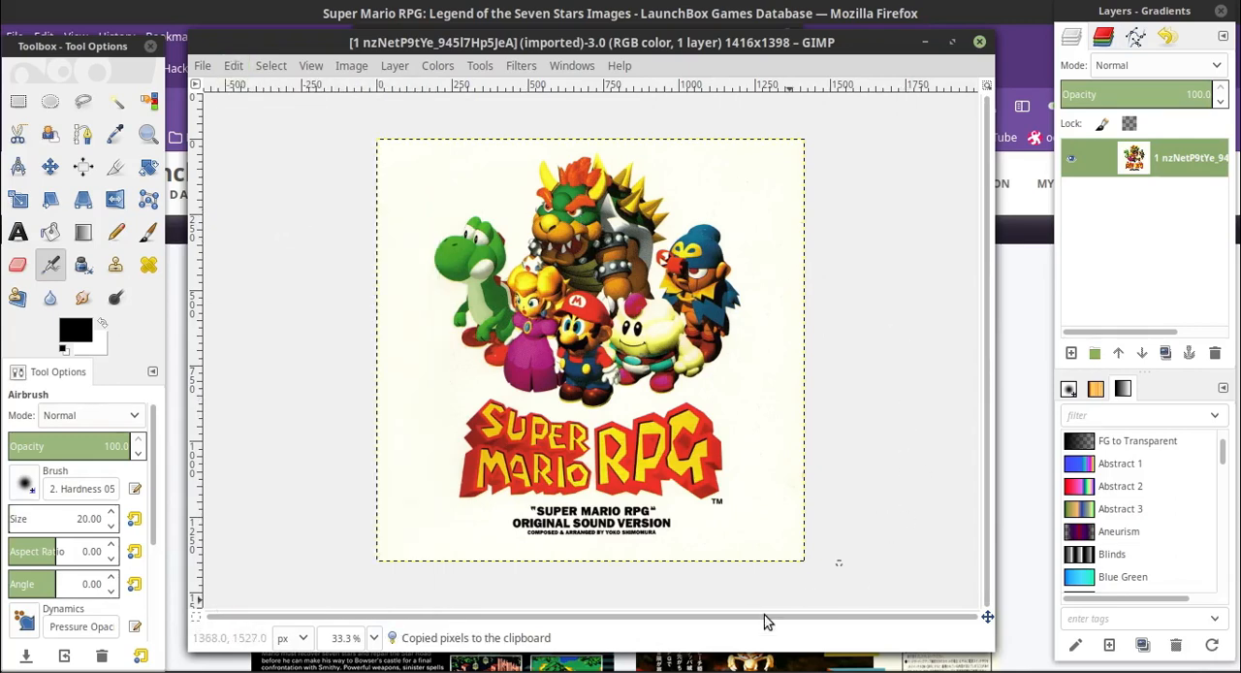
{"action": "key", "text": "alt+Tab"}
{"action": "left_click", "coordinate": [407, 62]}
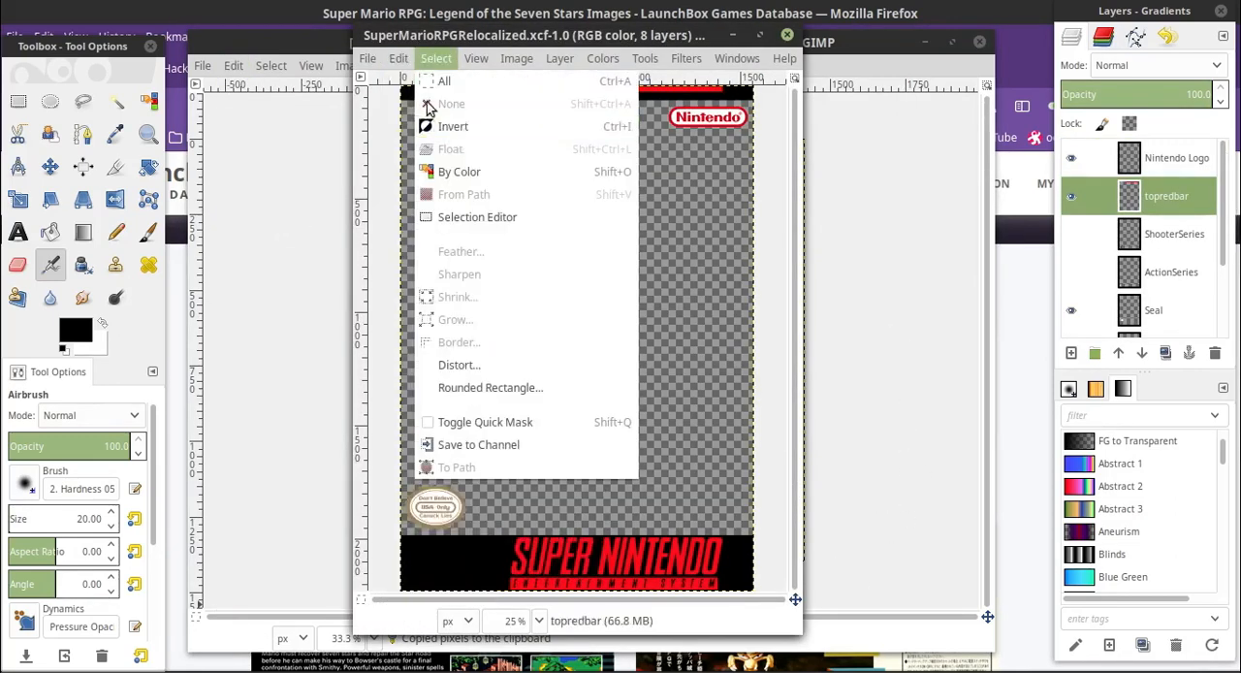
{"action": "mouse_move", "coordinate": [511, 296]}
{"action": "left_click", "coordinate": [652, 321]}
{"action": "left_click_drag", "start_coordinate": [1172, 201], "coordinate": [1177, 308]}
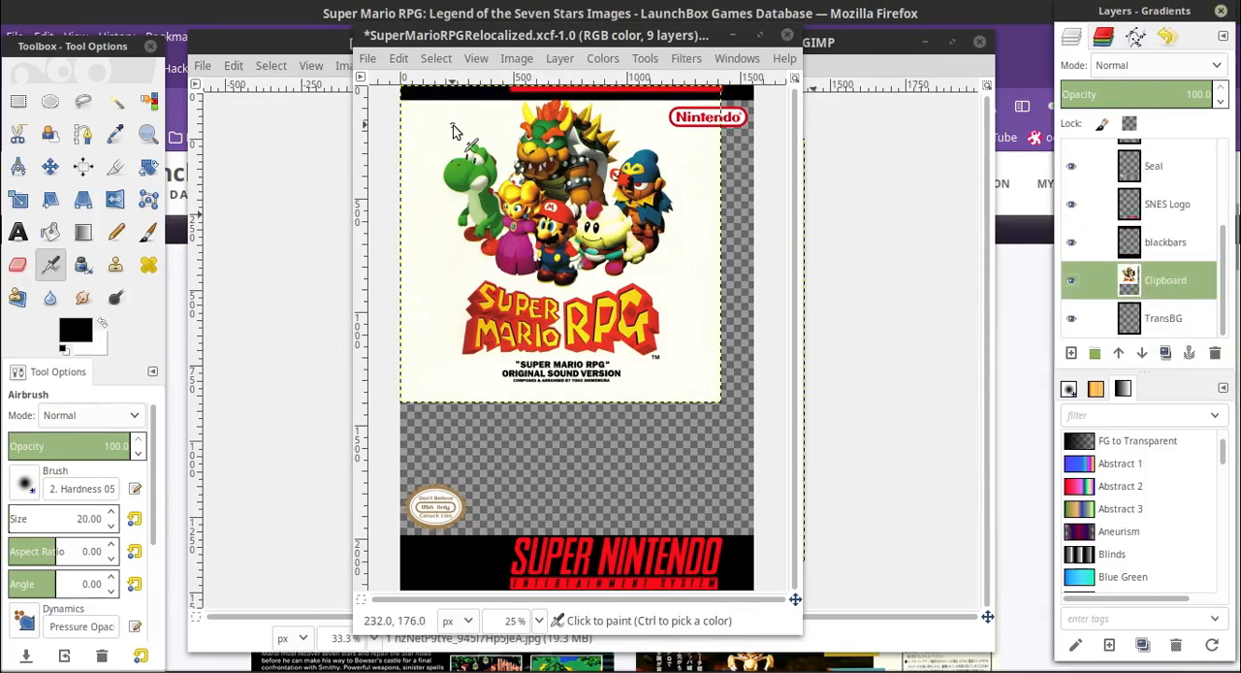
Scale the pasted artwork layer to 2044 × 2018 px and centre the characters over the cover area
{"action": "left_click", "coordinate": [18, 199]}
{"action": "left_click", "coordinate": [376, 291]}
{"action": "left_click_drag", "start_coordinate": [720, 402], "coordinate": [853, 539]}
{"action": "left_click_drag", "start_coordinate": [636, 320], "coordinate": [596, 323]}
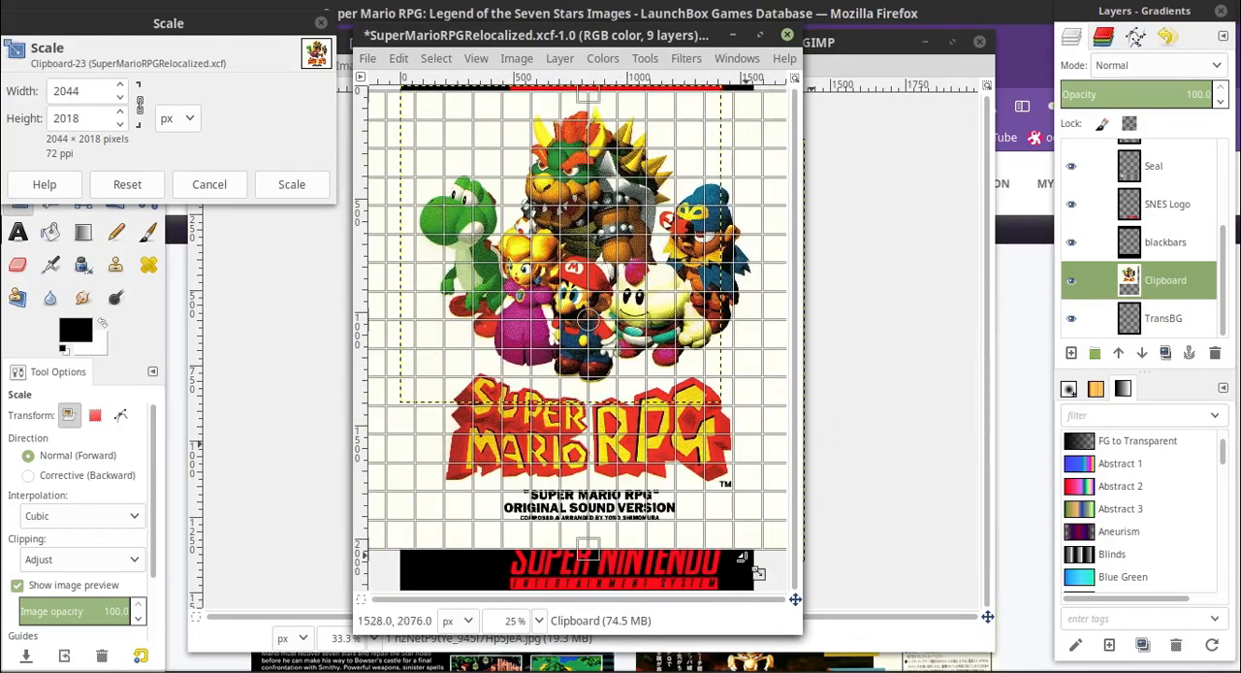
{"action": "left_click_drag", "start_coordinate": [789, 622], "coordinate": [877, 659]}
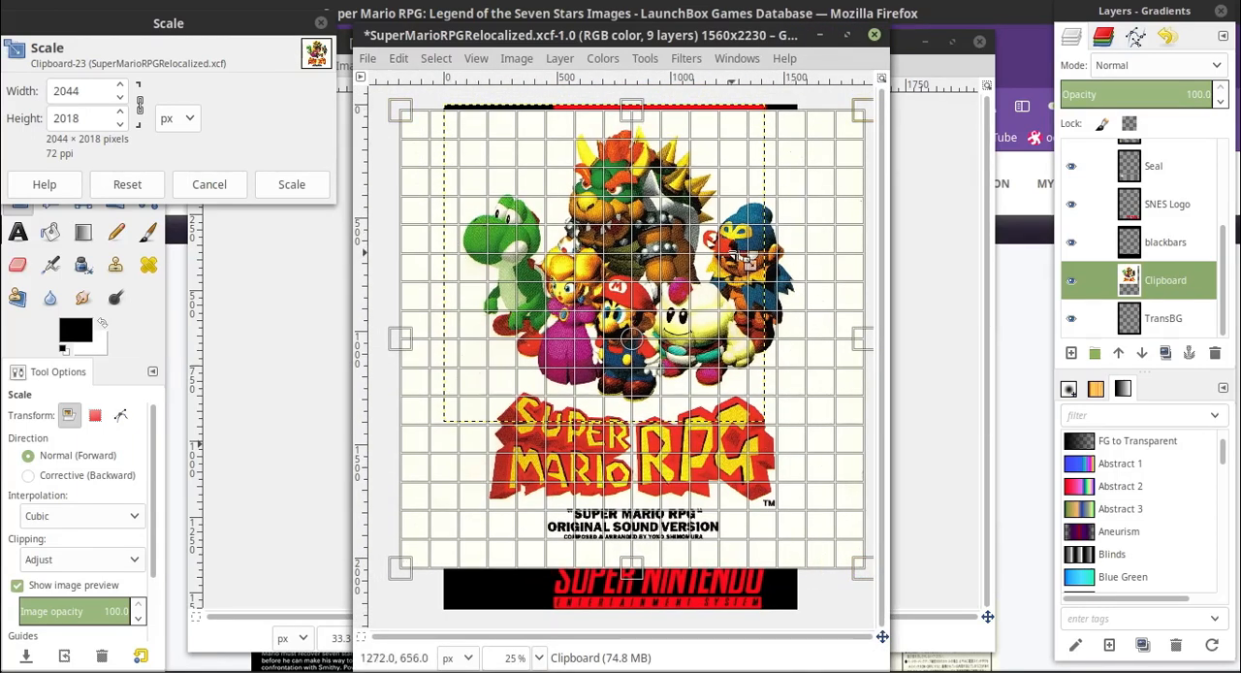
{"action": "left_click_drag", "start_coordinate": [632, 335], "coordinate": [627, 334]}
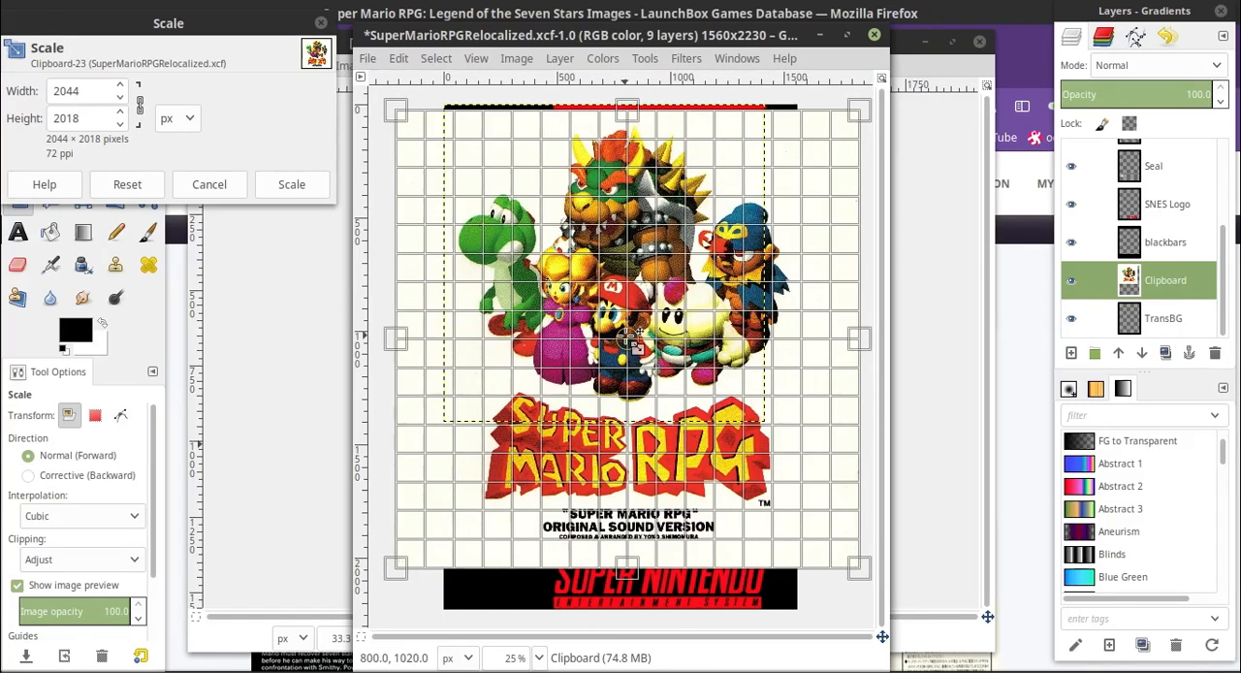
{"action": "left_click", "coordinate": [288, 186]}
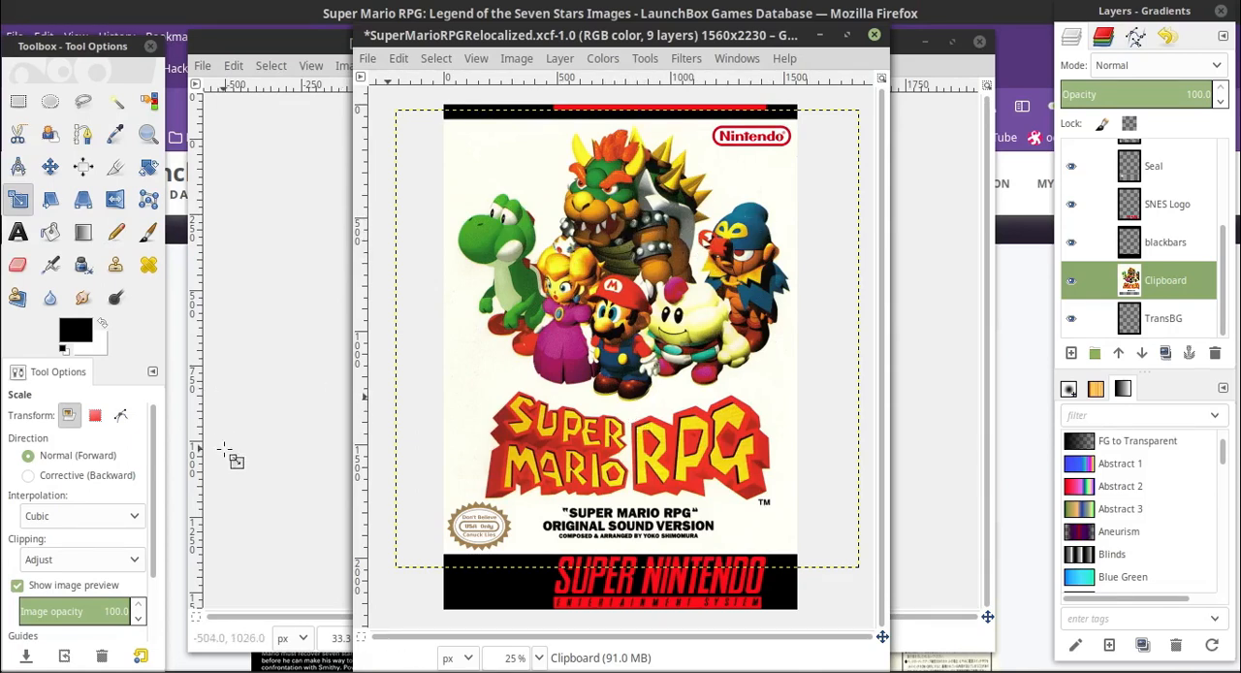
Add a new transparent layer above the artwork and pick the artwork's off-white background as the foreground color
{"action": "left_click", "coordinate": [18, 101]}
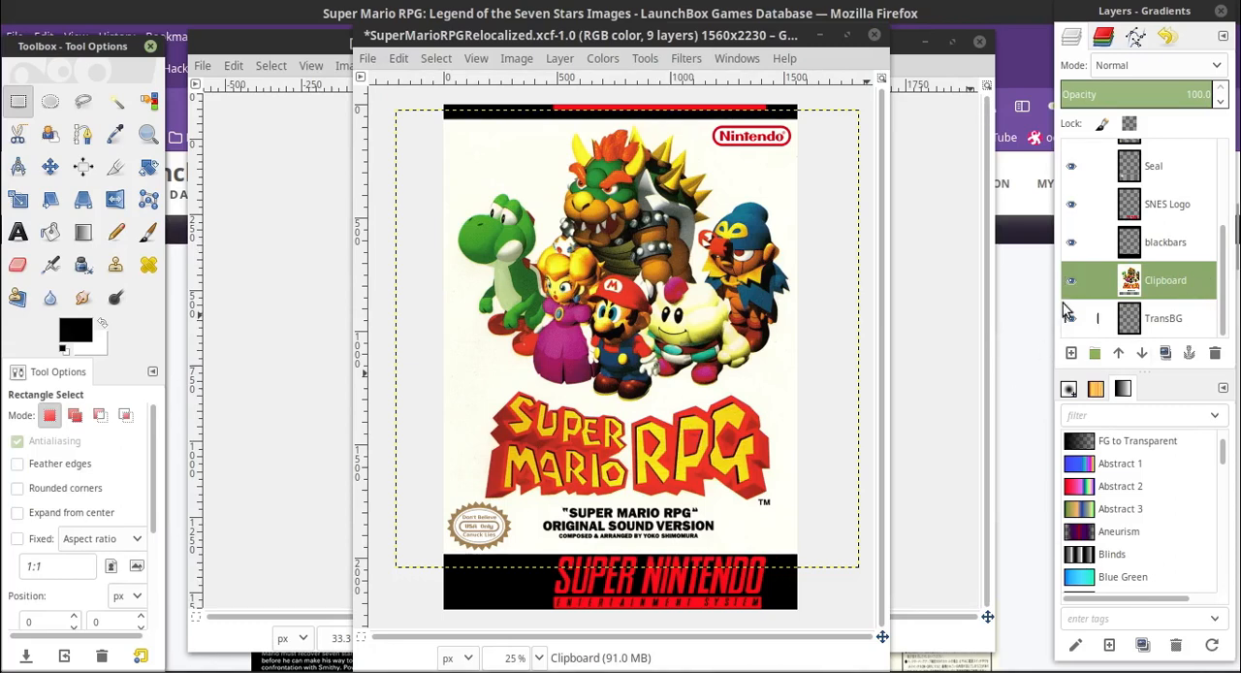
{"action": "left_click", "coordinate": [1072, 353]}
{"action": "left_click", "coordinate": [1154, 511]}
{"action": "key", "text": "o"}
{"action": "key", "text": "Page_Down"}
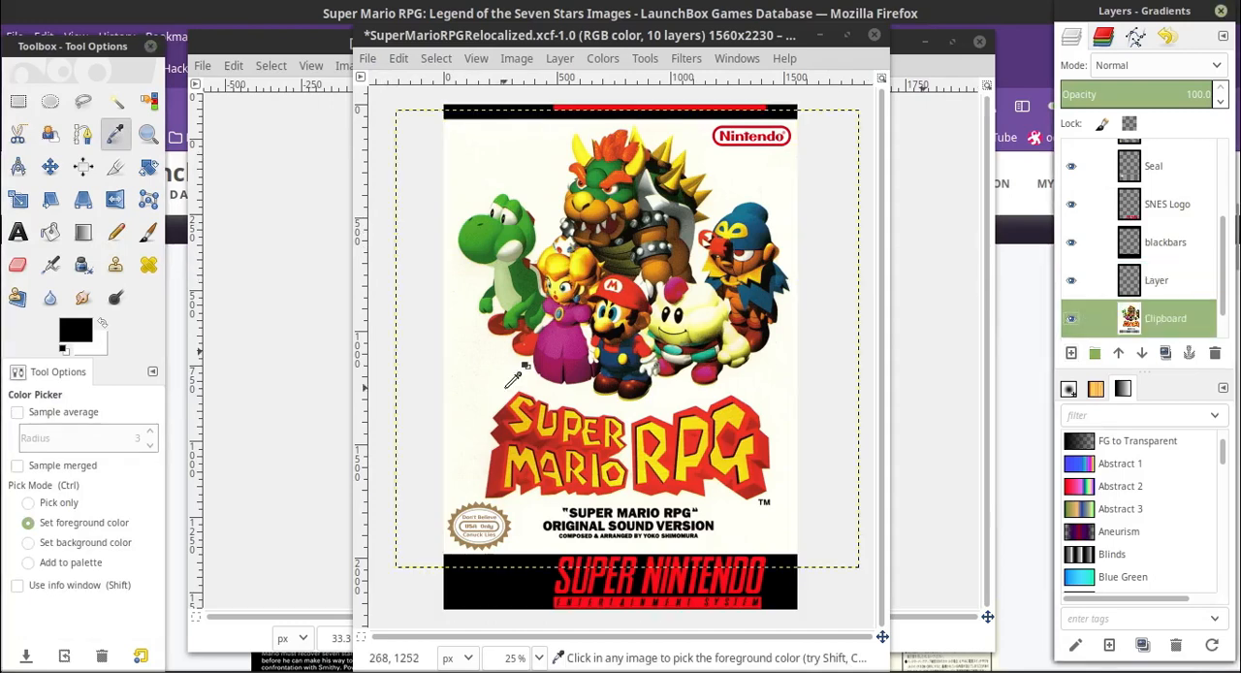
{"action": "left_click", "coordinate": [506, 385]}
{"action": "key", "text": "Page_Up"}
{"action": "left_click", "coordinate": [18, 101]}
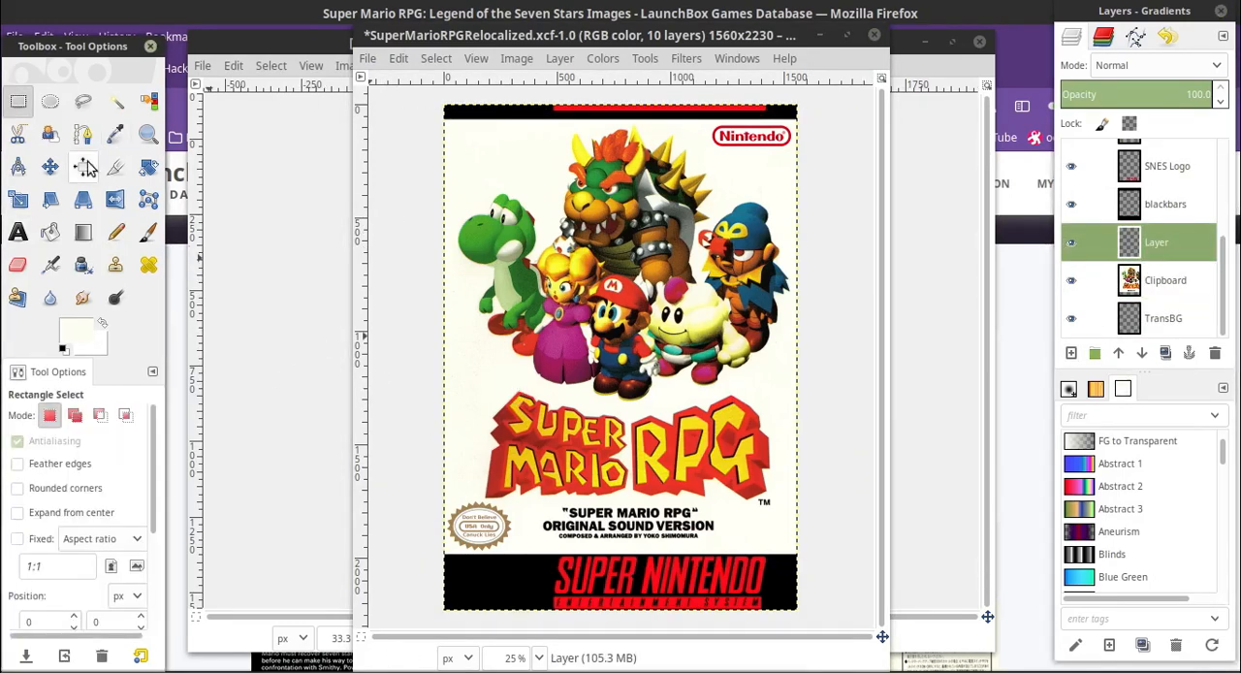
Rename the new layer as coverups
{"action": "left_click", "coordinate": [83, 101]}
{"action": "double_click", "coordinate": [1156, 241]}
{"action": "type", "text": "coverups"}
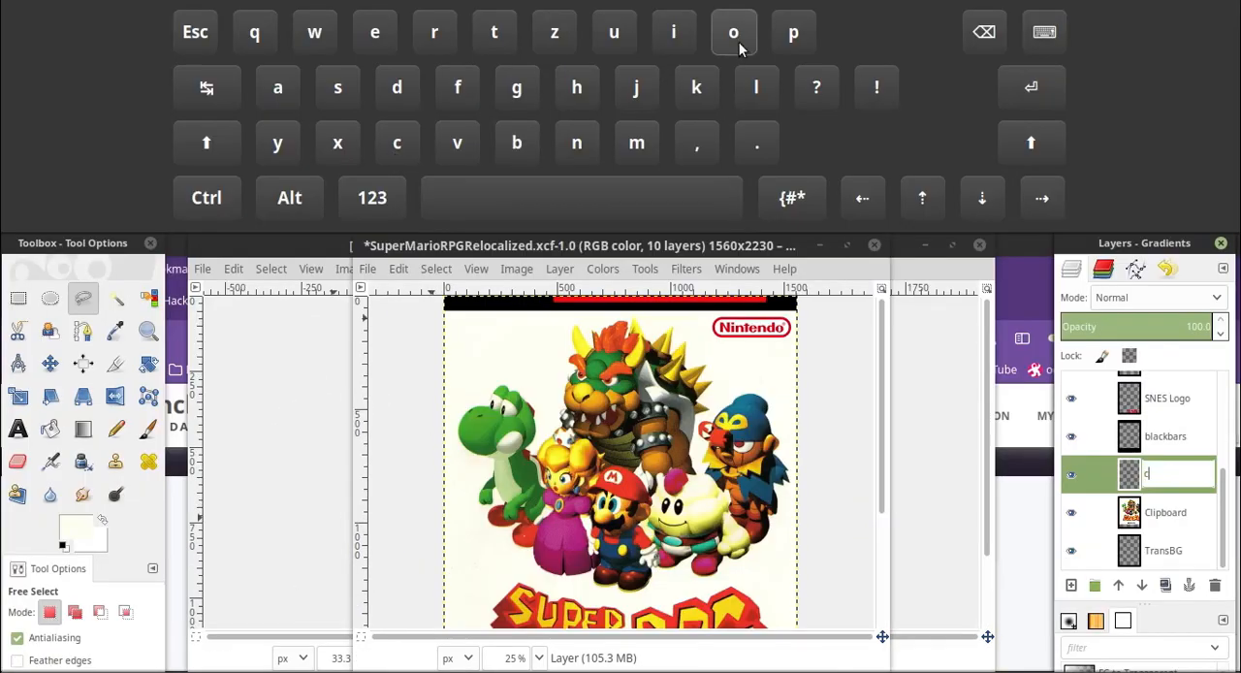
{"action": "key", "text": "Return"}
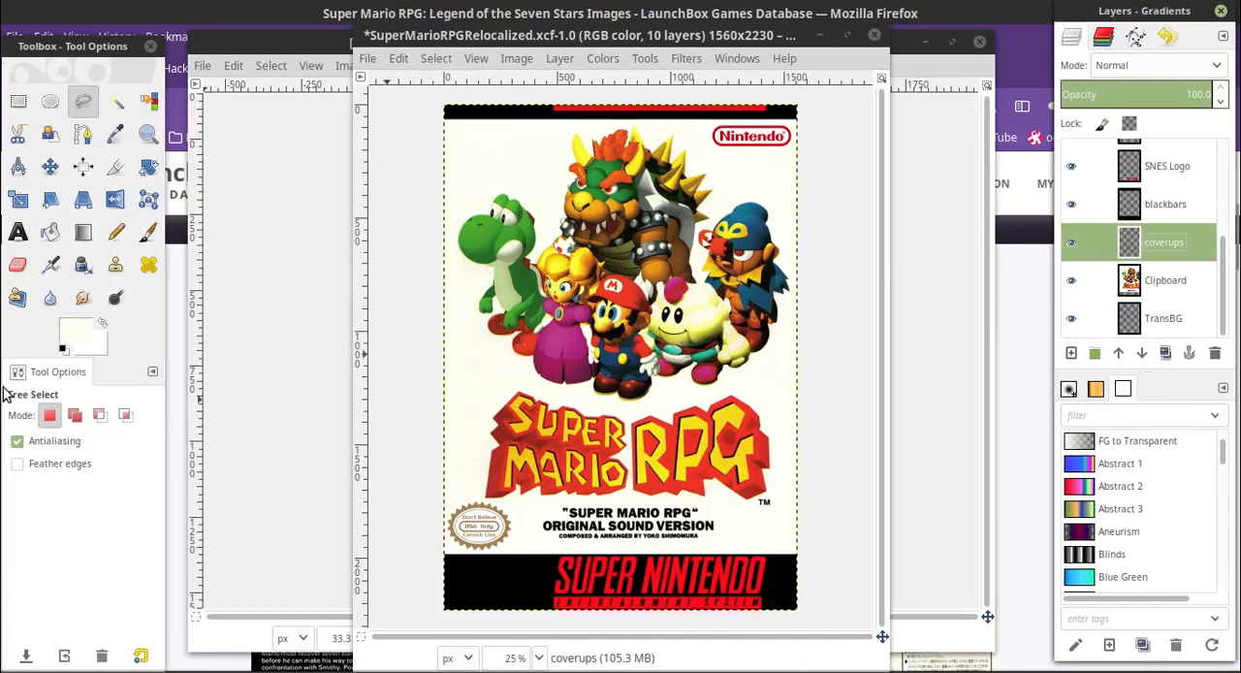
Draw a free selection around the Super Mario RPG logo and the caption text beneath it
{"action": "left_click", "coordinate": [620, 411]}
{"action": "left_click", "coordinate": [704, 396]}
{"action": "left_click", "coordinate": [742, 389]}
{"action": "left_click", "coordinate": [779, 415]}
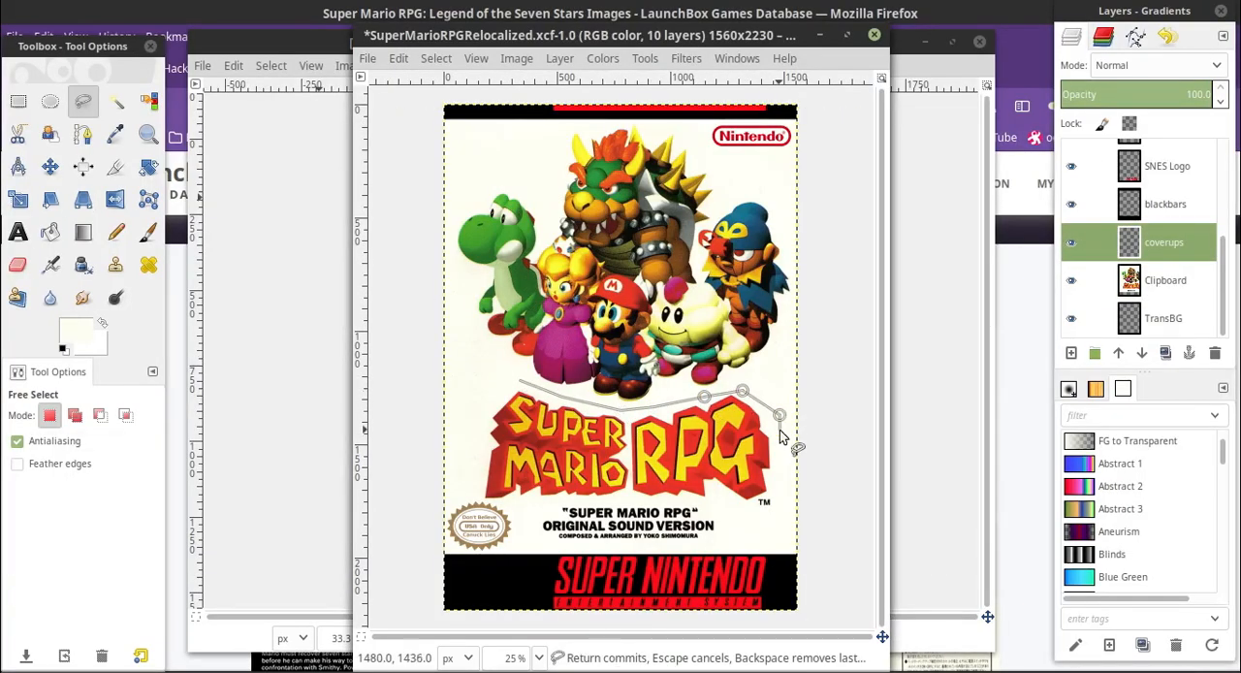
{"action": "left_click", "coordinate": [781, 474]}
{"action": "left_click", "coordinate": [783, 515]}
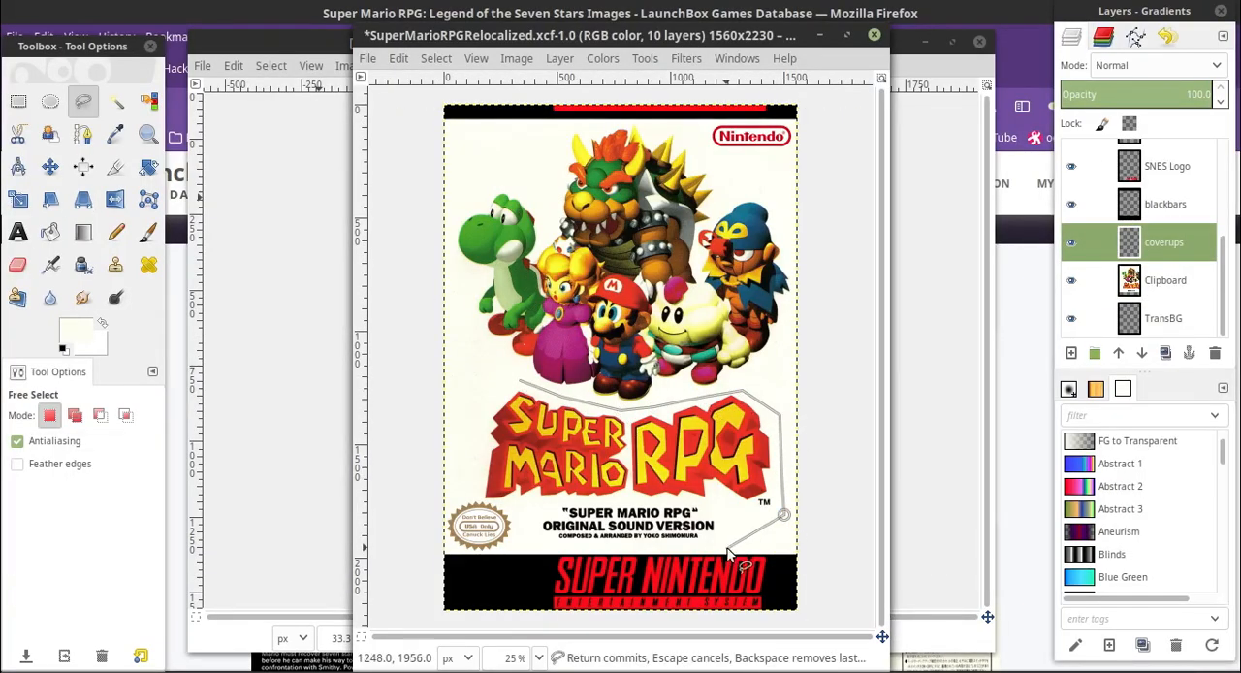
{"action": "left_click", "coordinate": [537, 553]}
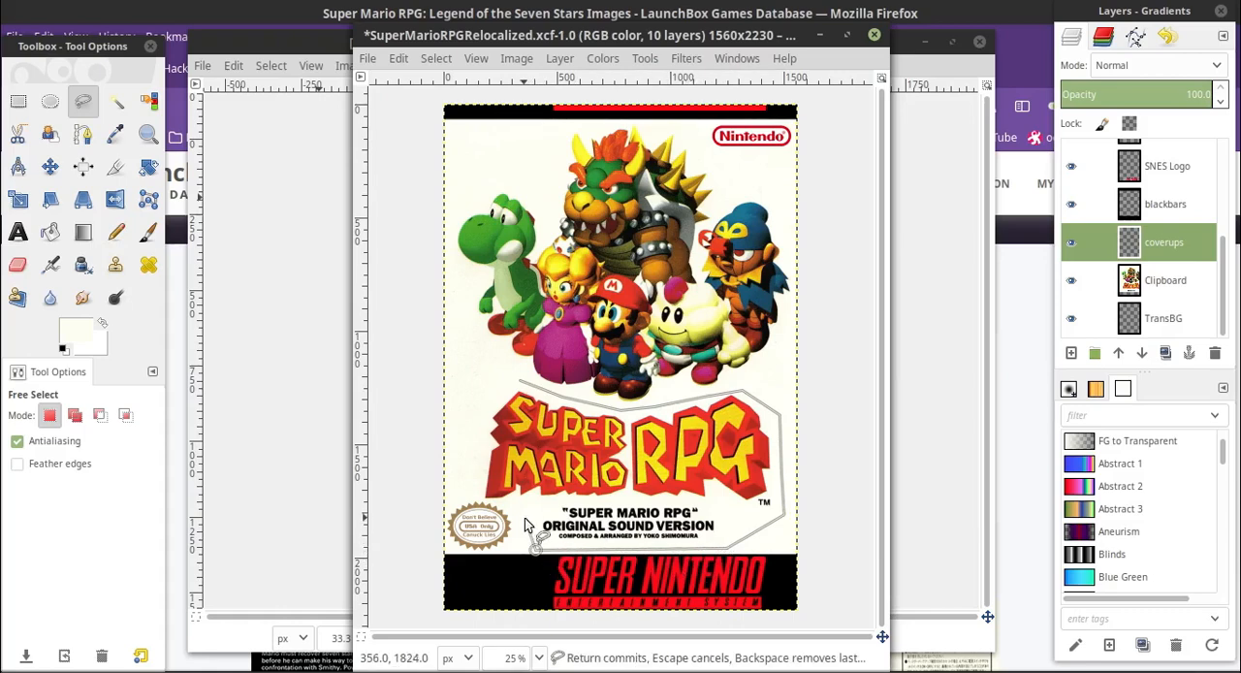
{"action": "left_click", "coordinate": [461, 486]}
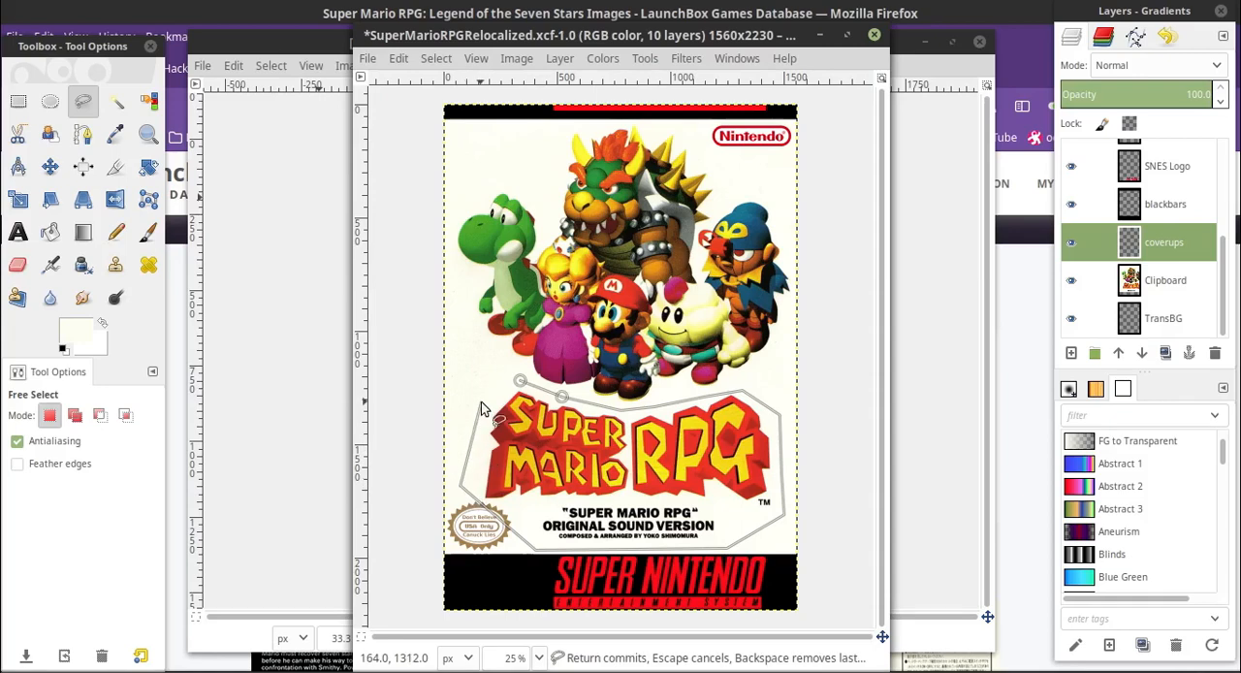
{"action": "double_click", "coordinate": [521, 383]}
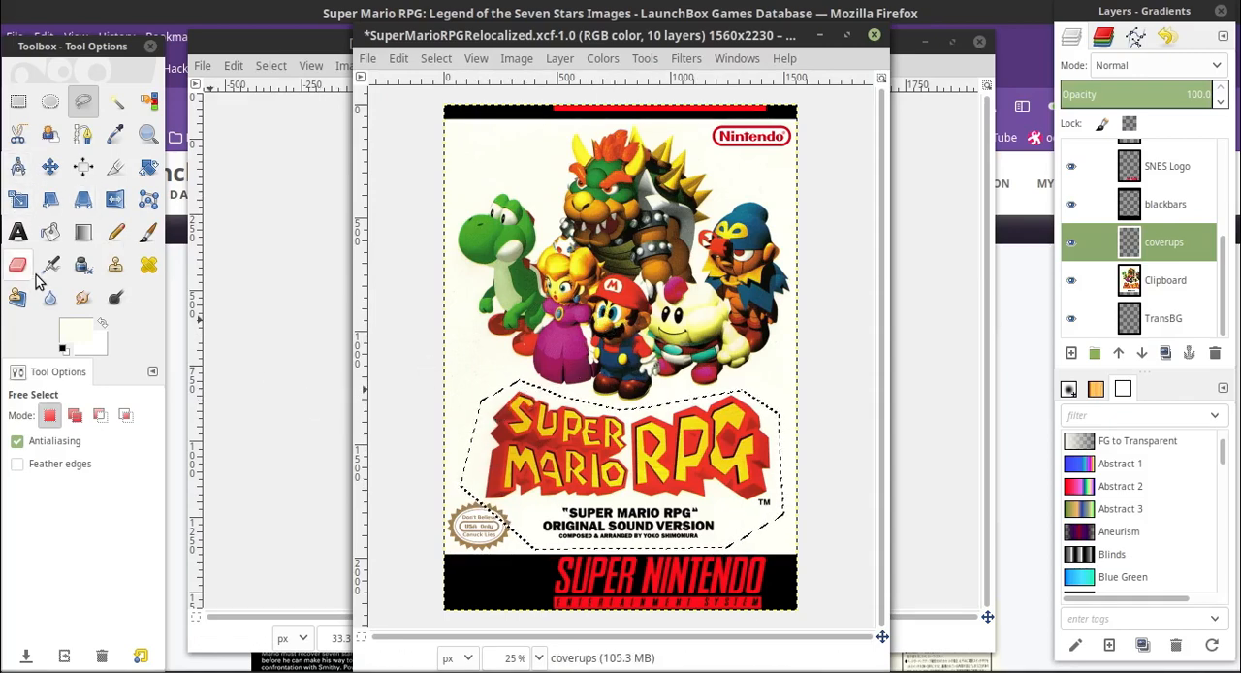
Paint over the selected logo and caption with a much larger off-white Paintbrush, and link the coverups and Clipboard layers
{"action": "key", "text": "p"}
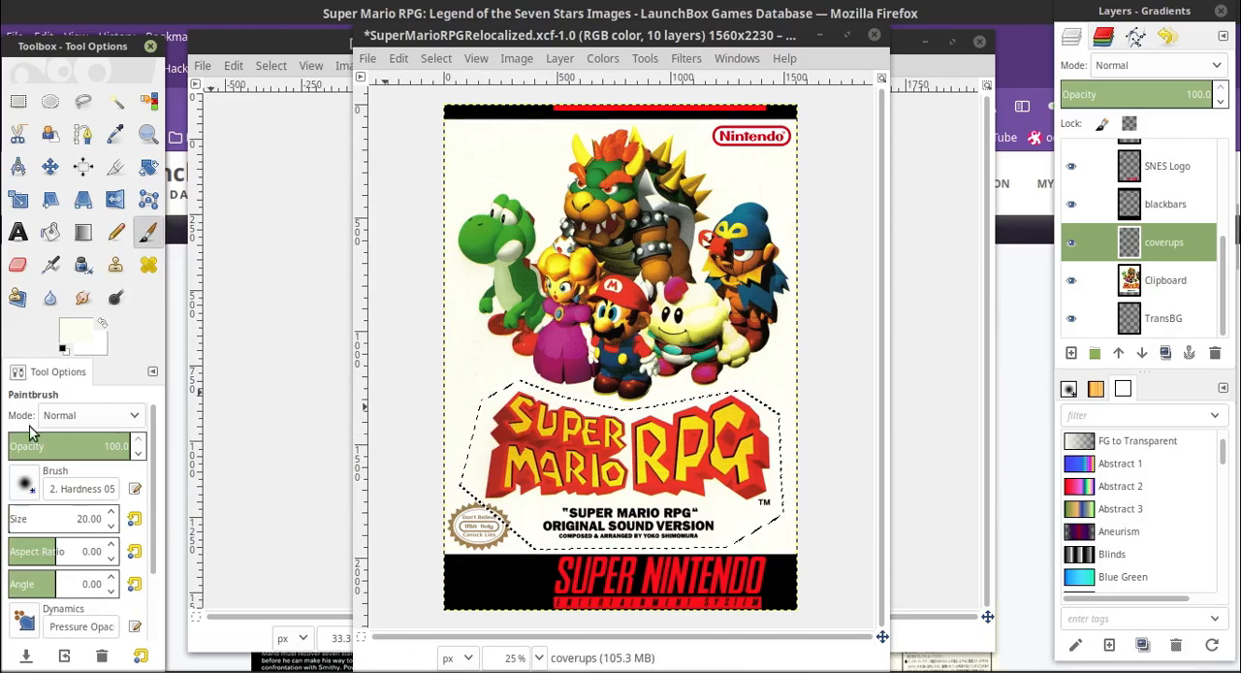
{"action": "left_click_drag", "start_coordinate": [18, 521], "coordinate": [73, 520]}
{"action": "mouse_move", "coordinate": [532, 422]}
{"action": "left_mouse_down"}
{"action": "mouse_move", "coordinate": [563, 419]}
{"action": "mouse_move", "coordinate": [545, 419]}
{"action": "mouse_move", "coordinate": [528, 472]}
{"action": "mouse_move", "coordinate": [564, 419]}
{"action": "mouse_move", "coordinate": [500, 489]}
{"action": "mouse_move", "coordinate": [662, 435]}
{"action": "mouse_move", "coordinate": [584, 462]}
{"action": "mouse_move", "coordinate": [640, 499]}
{"action": "mouse_move", "coordinate": [618, 486]}
{"action": "mouse_move", "coordinate": [460, 540]}
{"action": "mouse_move", "coordinate": [666, 522]}
{"action": "mouse_move", "coordinate": [800, 483]}
{"action": "mouse_move", "coordinate": [646, 414]}
{"action": "mouse_move", "coordinate": [682, 421]}
{"action": "left_mouse_up"}
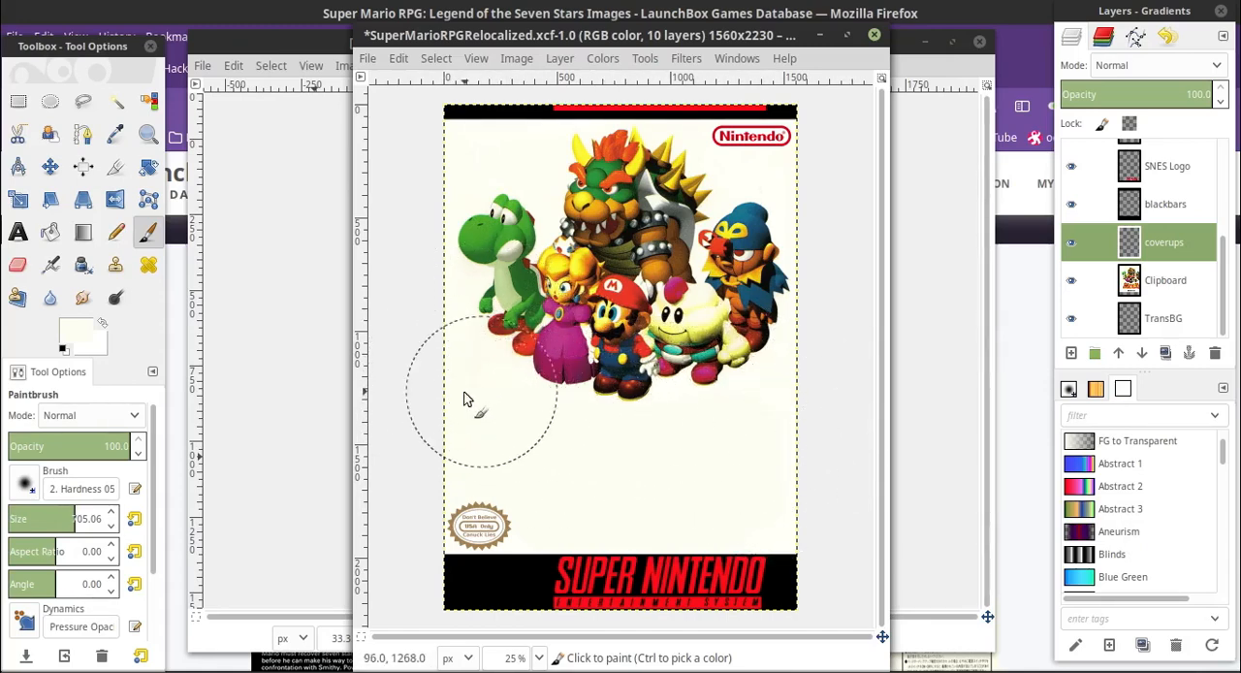
{"action": "mouse_move", "coordinate": [762, 459]}
{"action": "left_mouse_down"}
{"action": "mouse_move", "coordinate": [759, 472]}
{"action": "mouse_move", "coordinate": [731, 474]}
{"action": "mouse_move", "coordinate": [755, 468]}
{"action": "left_mouse_up"}
{"action": "left_click", "coordinate": [1092, 242]}
{"action": "left_click", "coordinate": [1091, 280]}
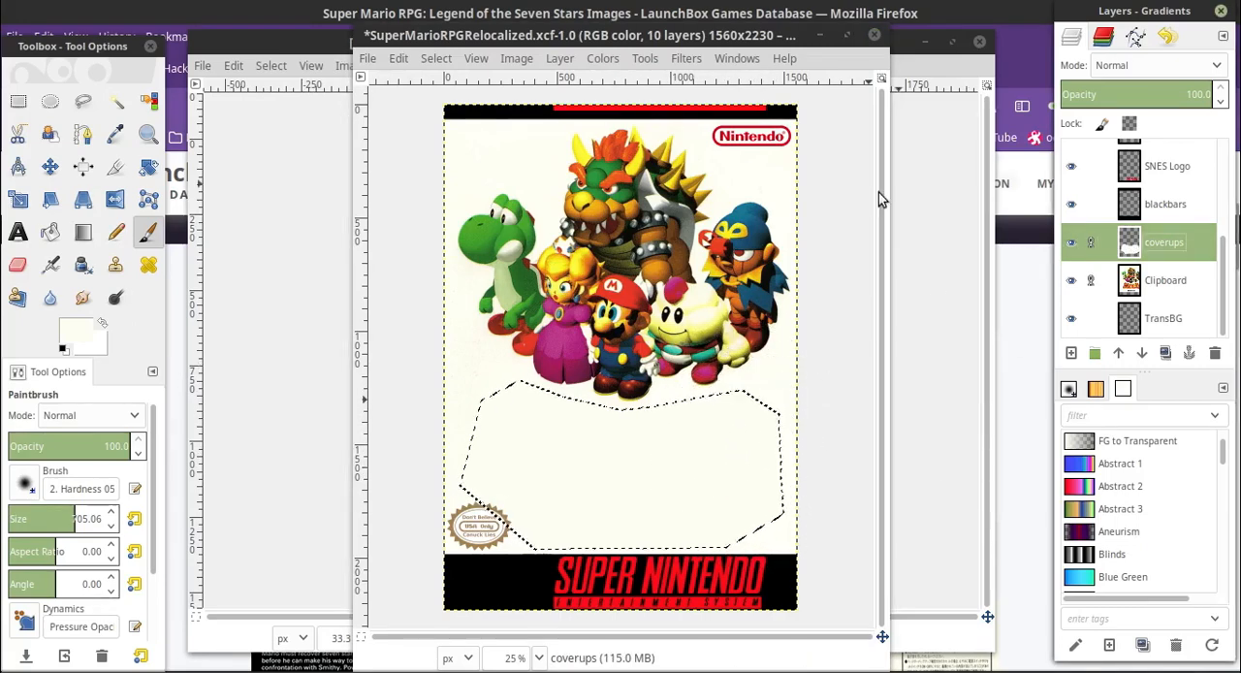
Clear the selection and nudge the linked artwork and coverups layers slightly to the left with the Move tool
{"action": "key", "text": "ctrl+shift+a"}
{"action": "key", "text": "m"}
{"action": "left_click", "coordinate": [462, 376]}
{"action": "left_click_drag", "start_coordinate": [489, 376], "coordinate": [486, 377]}
Open the Super Mario RPG logo PNG from the images folder in GIMP and close the file manager
{"action": "left_click", "coordinate": [256, 671]}
{"action": "right_click", "coordinate": [607, 243]}
{"action": "mouse_move", "coordinate": [657, 287]}
{"action": "left_click", "coordinate": [855, 288]}
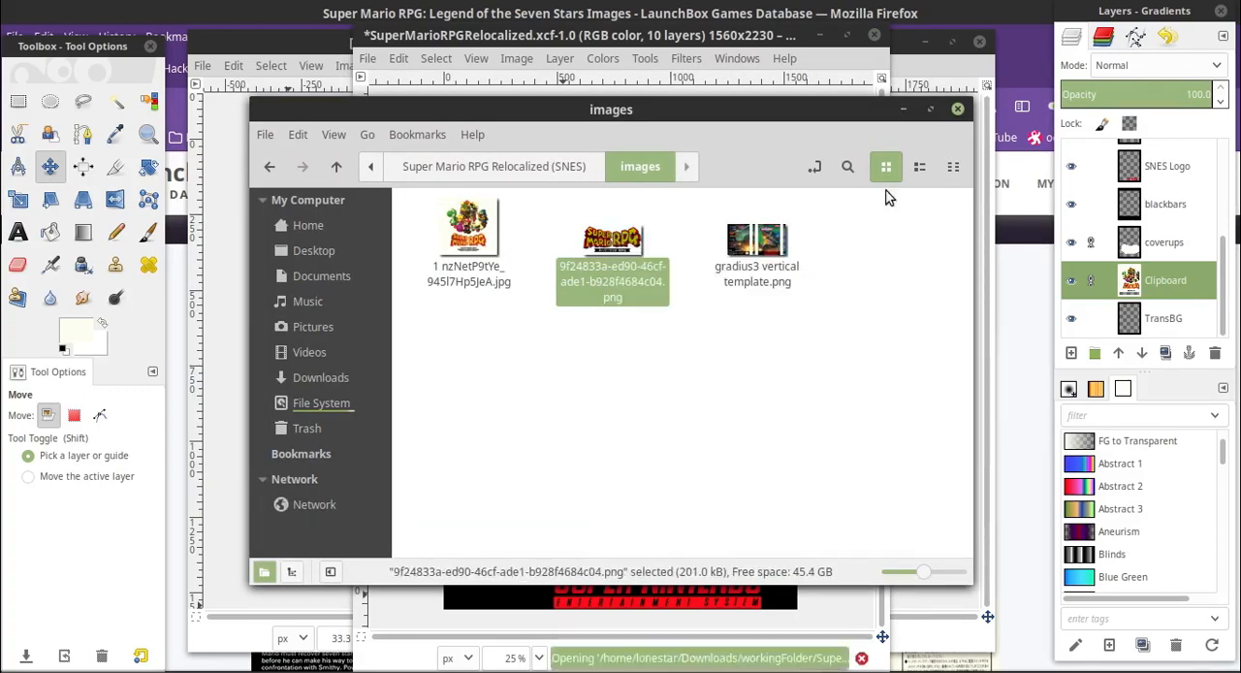
{"action": "left_click", "coordinate": [369, 116]}
{"action": "left_click", "coordinate": [958, 108]}
{"action": "left_click_drag", "start_coordinate": [937, 112], "coordinate": [743, 98]}
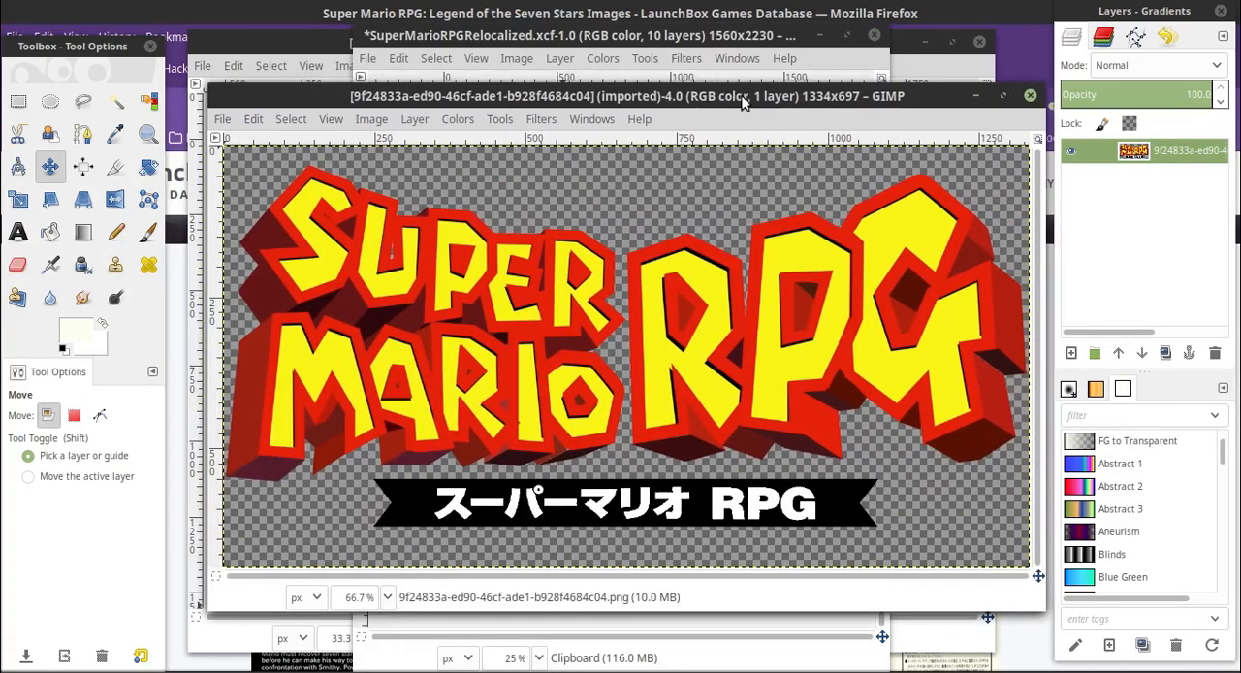
Copy the Super Mario RPG logo and paste it into the SuperMarioRPGRelocalized cover as a new layer
{"action": "left_click", "coordinate": [252, 119]}
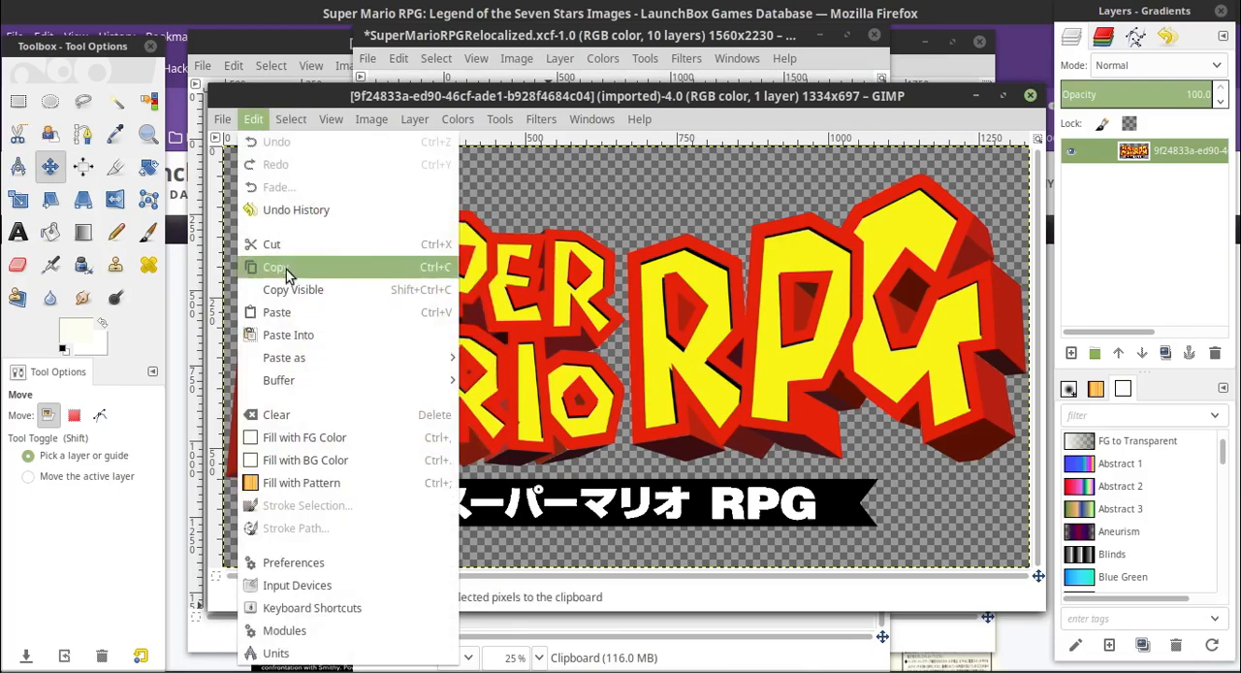
{"action": "left_click", "coordinate": [305, 266]}
{"action": "left_click", "coordinate": [516, 44]}
{"action": "left_click", "coordinate": [397, 59]}
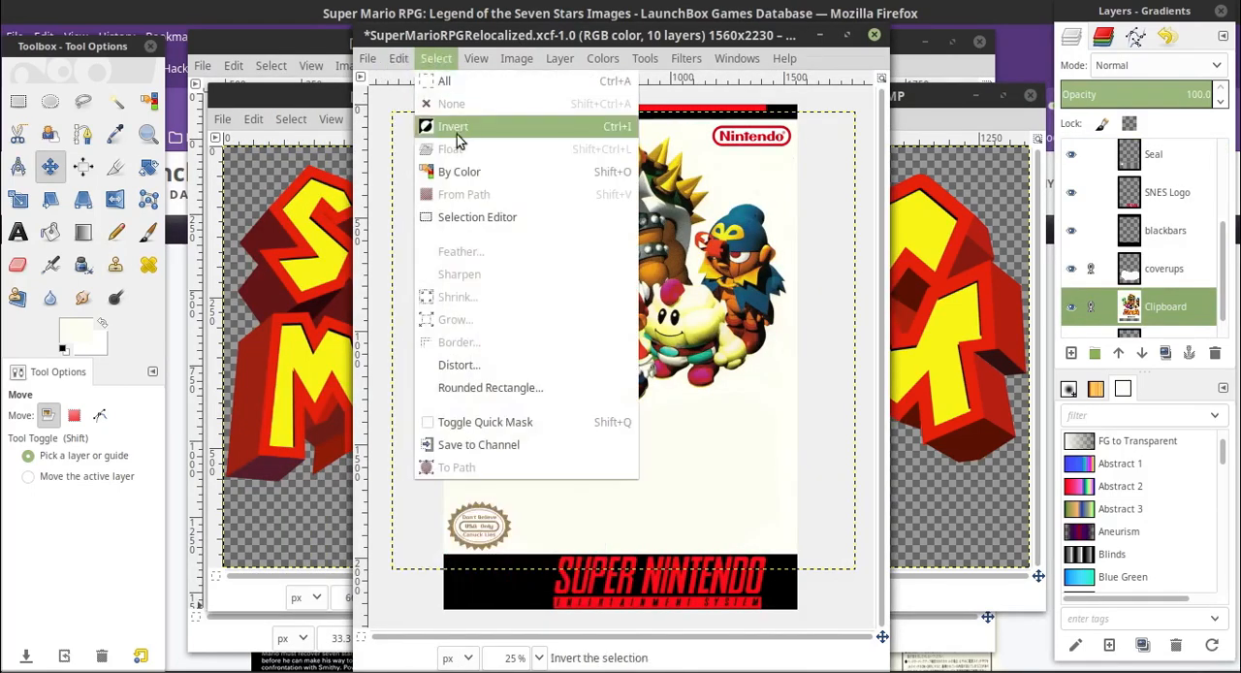
{"action": "mouse_move", "coordinate": [460, 305]}
{"action": "left_click", "coordinate": [660, 221]}
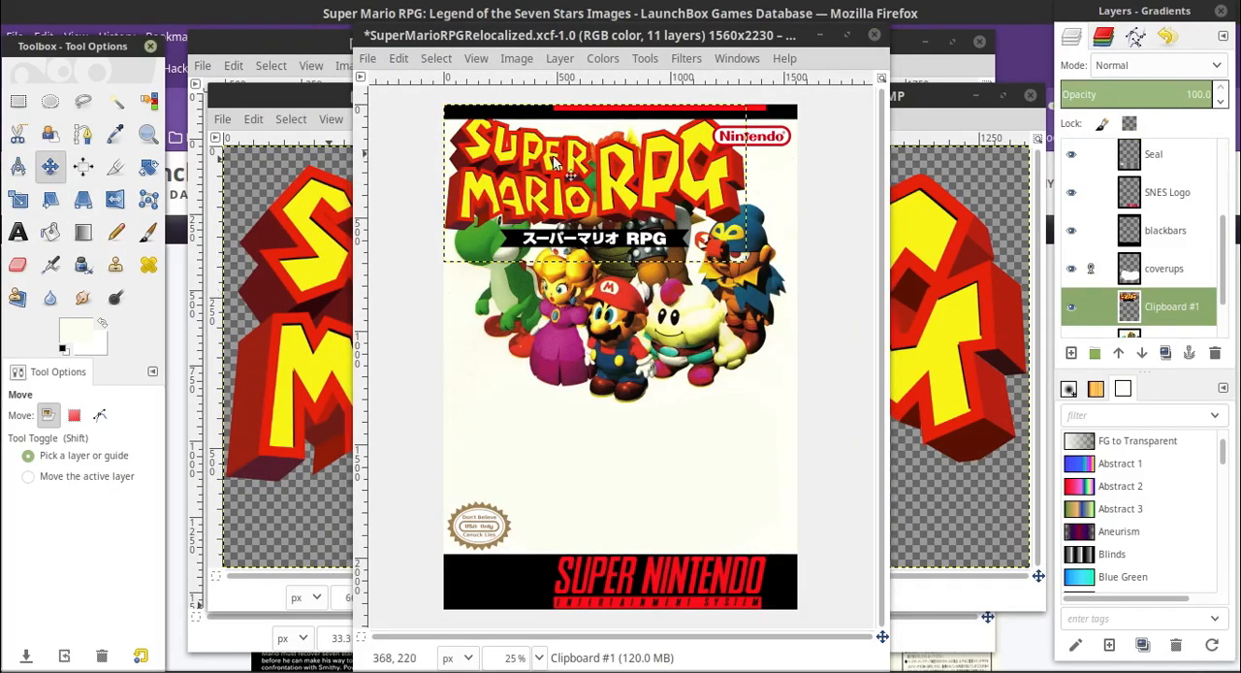
Position the pasted logo in the blank area beneath the characters and raise its layer above coverups
{"action": "left_click_drag", "start_coordinate": [576, 166], "coordinate": [598, 452]}
{"action": "left_click_drag", "start_coordinate": [1172, 306], "coordinate": [1172, 269]}
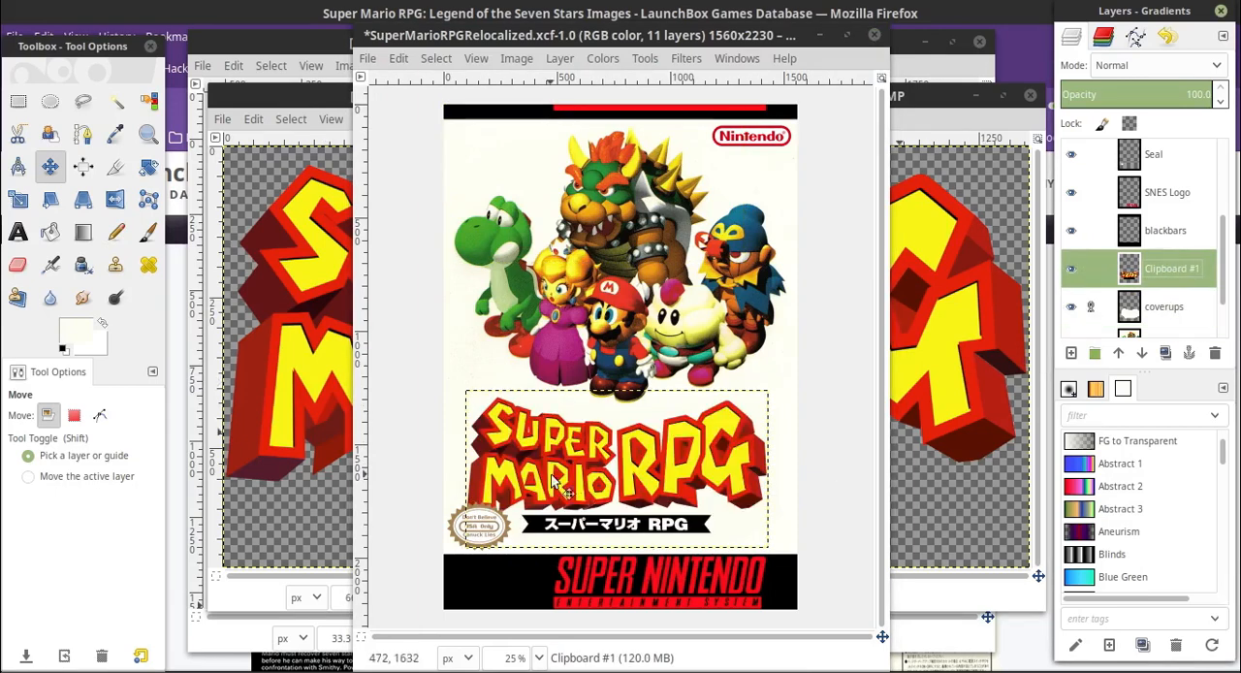
{"action": "left_click_drag", "start_coordinate": [584, 502], "coordinate": [589, 483]}
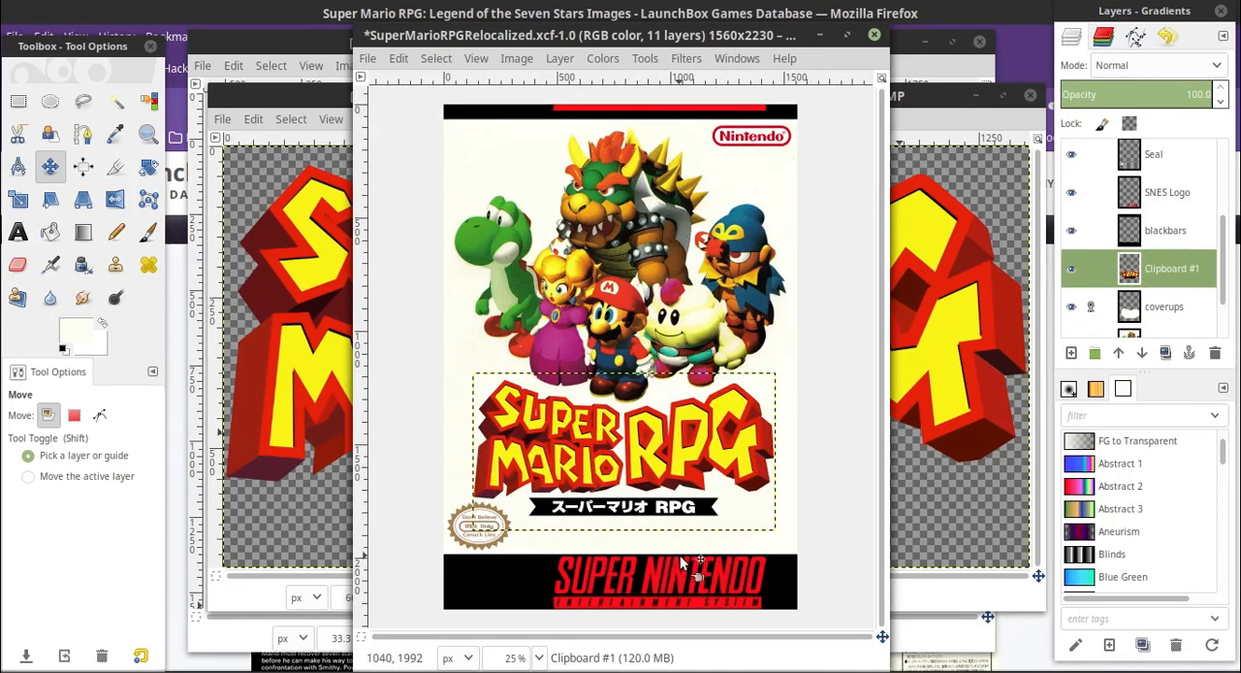
{"action": "left_click", "coordinate": [435, 60]}
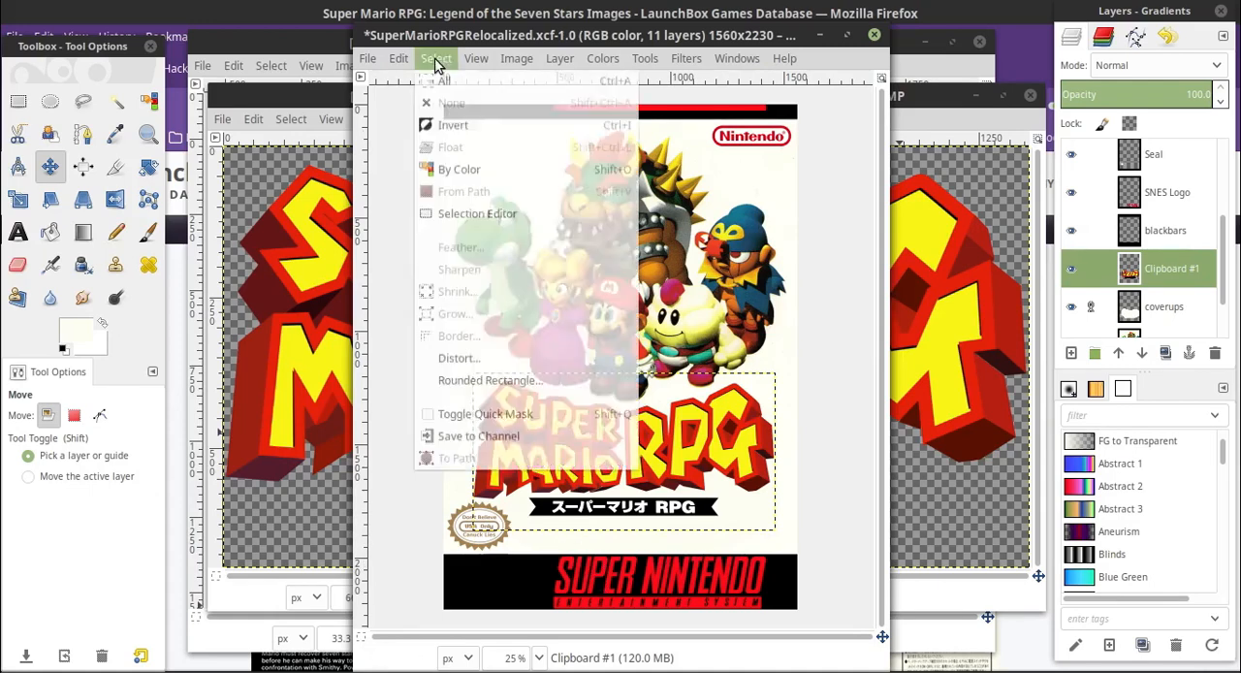
{"action": "left_click", "coordinate": [435, 59]}
Add a transparent 1560 x 2230 px layer named coverups2 above the blackbars layer
{"action": "left_click", "coordinate": [1168, 220]}
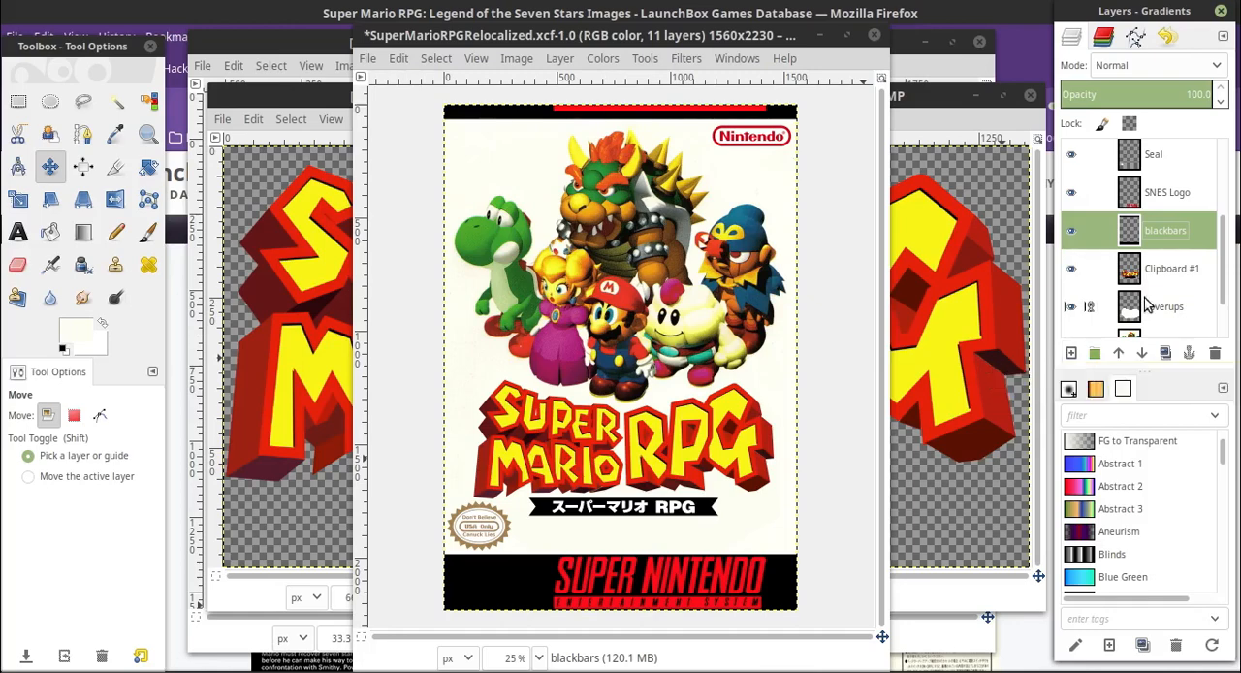
{"action": "left_click", "coordinate": [1075, 352]}
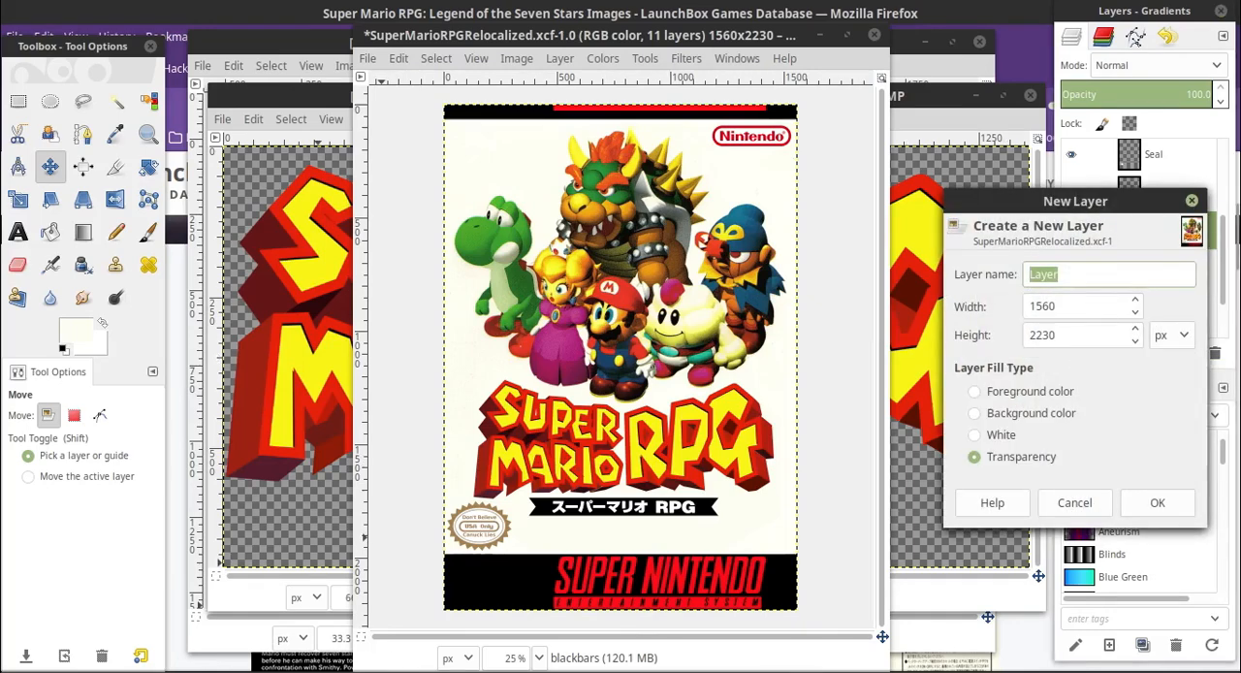
{"action": "type", "text": "coverup"}
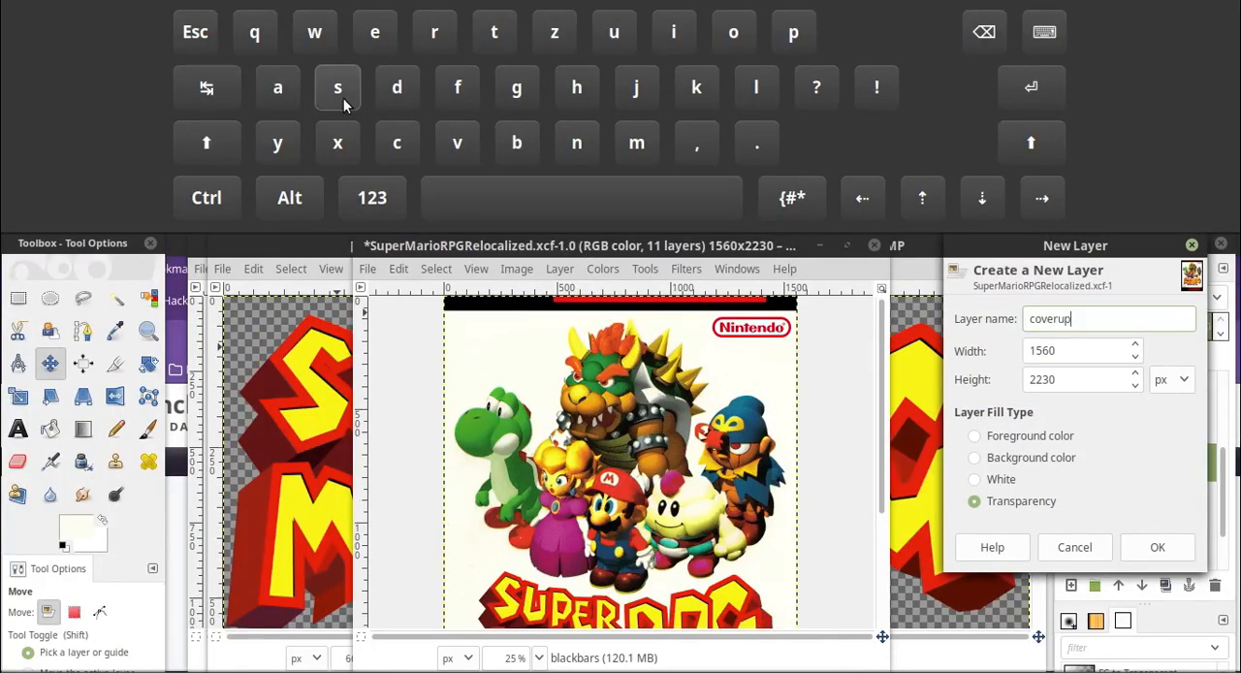
{"action": "type", "text": "s"}
{"action": "left_click", "coordinate": [372, 197]}
{"action": "type", "text": "2"}
{"action": "left_click", "coordinate": [1044, 32]}
{"action": "left_click", "coordinate": [1163, 501]}
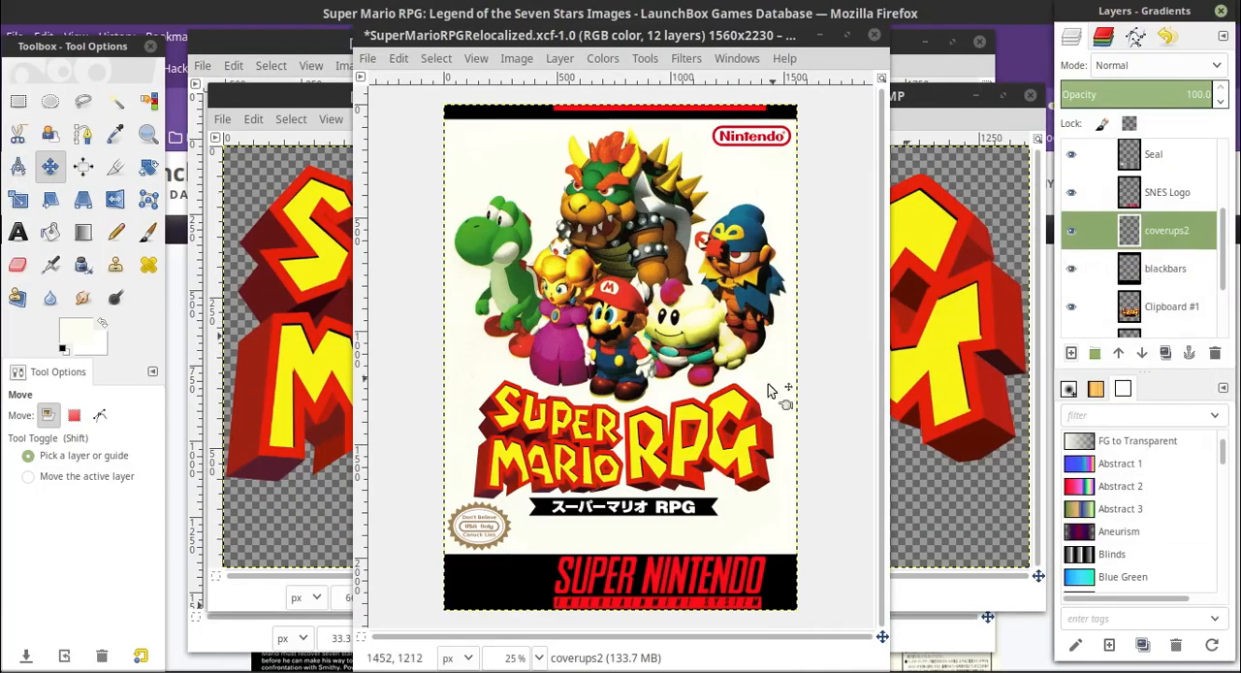
Draw a rectangular selection around the Japanese and RPG text on the black banner, keeping it inside the banner
{"action": "left_click", "coordinate": [16, 104]}
{"action": "left_click", "coordinate": [539, 657]}
{"action": "left_click", "coordinate": [522, 528]}
{"action": "scroll", "coordinate": [585, 471], "scroll_direction": "down", "scroll_amount": 10}
{"action": "scroll", "coordinate": [585, 471], "scroll_direction": "up", "scroll_amount": 1}
{"action": "left_click_drag", "start_coordinate": [625, 636], "coordinate": [536, 622]}
{"action": "left_click_drag", "start_coordinate": [578, 284], "coordinate": [734, 398]}
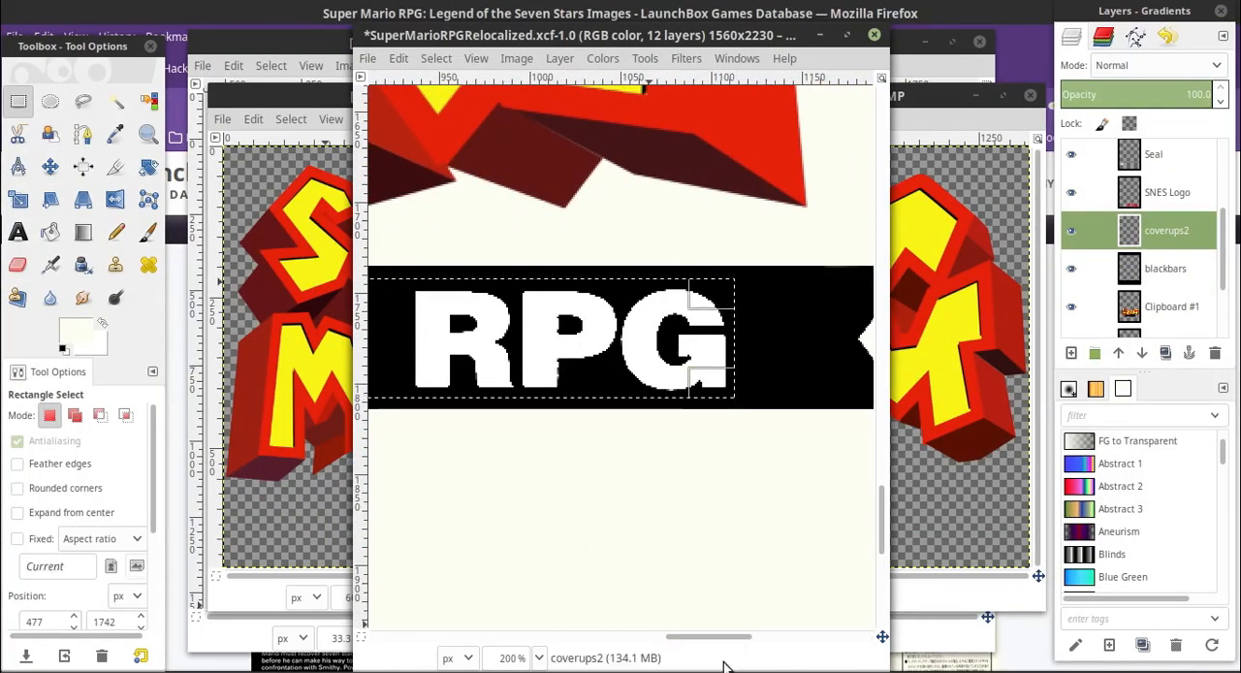
{"action": "left_click_drag", "start_coordinate": [728, 637], "coordinate": [552, 584]}
{"action": "left_click_drag", "start_coordinate": [613, 331], "coordinate": [604, 330]}
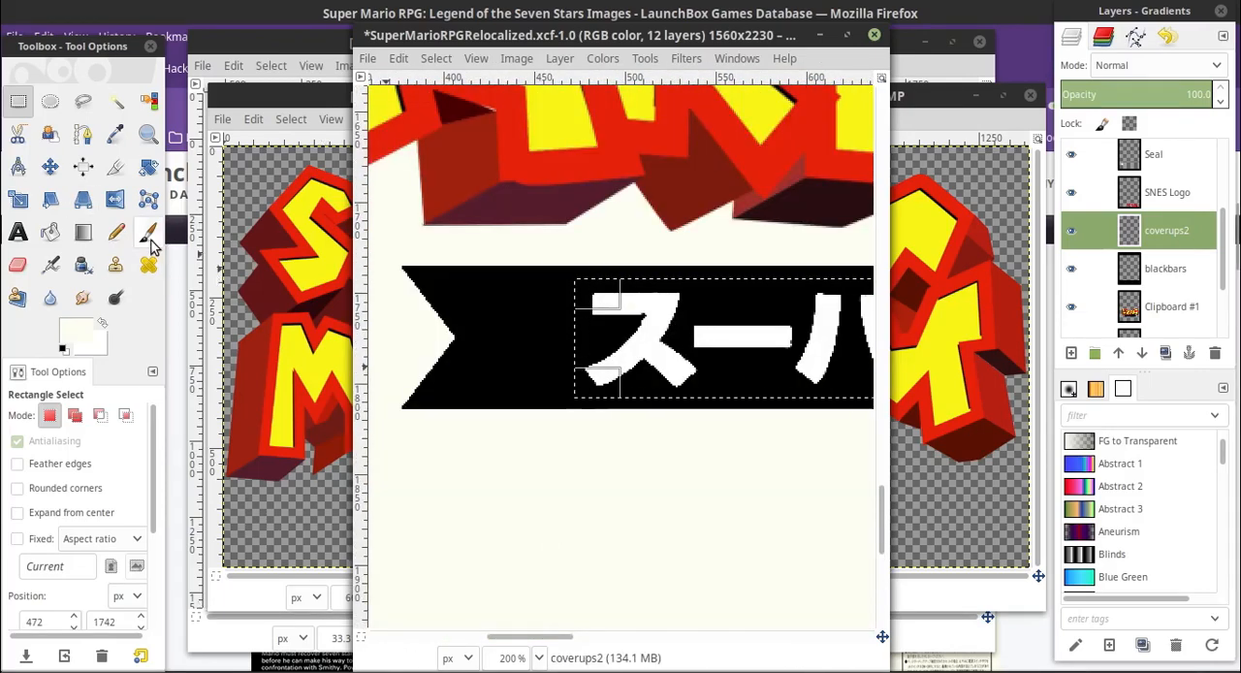
Set the foreground color to black and paint over the selected banner text with the Paintbrush on coverups2
{"action": "left_click", "coordinate": [74, 329]}
{"action": "left_click", "coordinate": [367, 253]}
{"action": "left_click", "coordinate": [452, 327]}
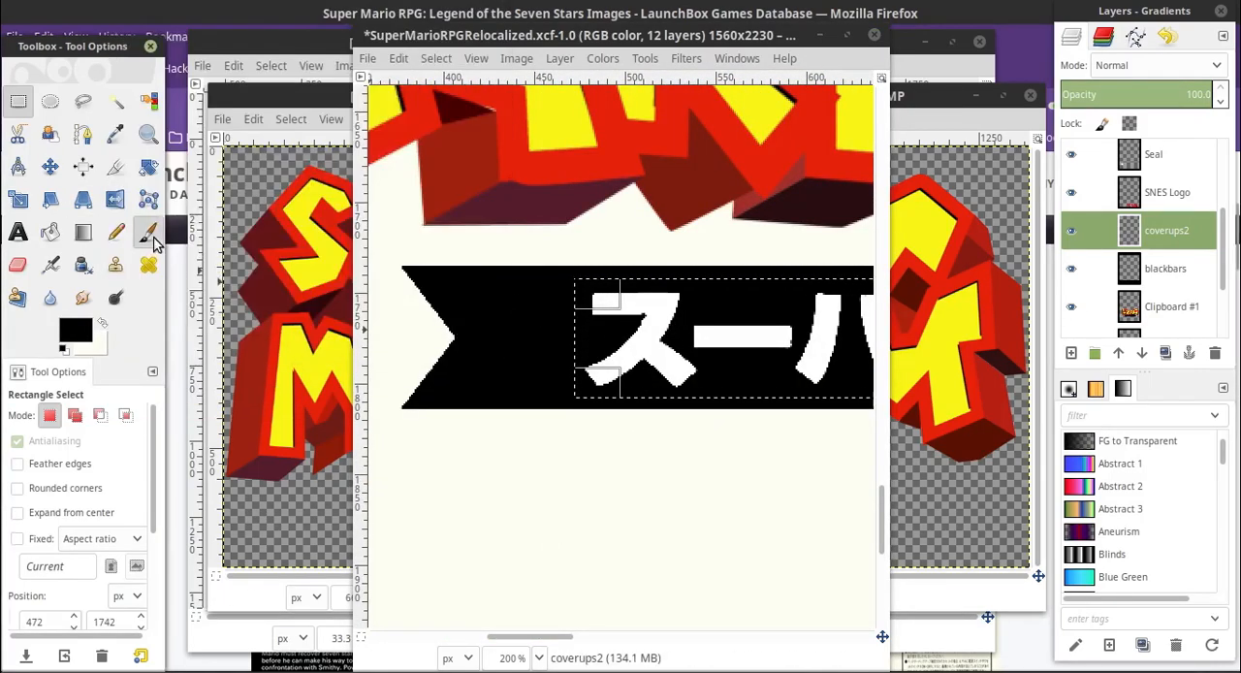
{"action": "left_click", "coordinate": [148, 236]}
{"action": "left_click", "coordinate": [539, 657]}
{"action": "left_click", "coordinate": [525, 585]}
{"action": "left_click", "coordinate": [539, 657]}
{"action": "left_click", "coordinate": [535, 582]}
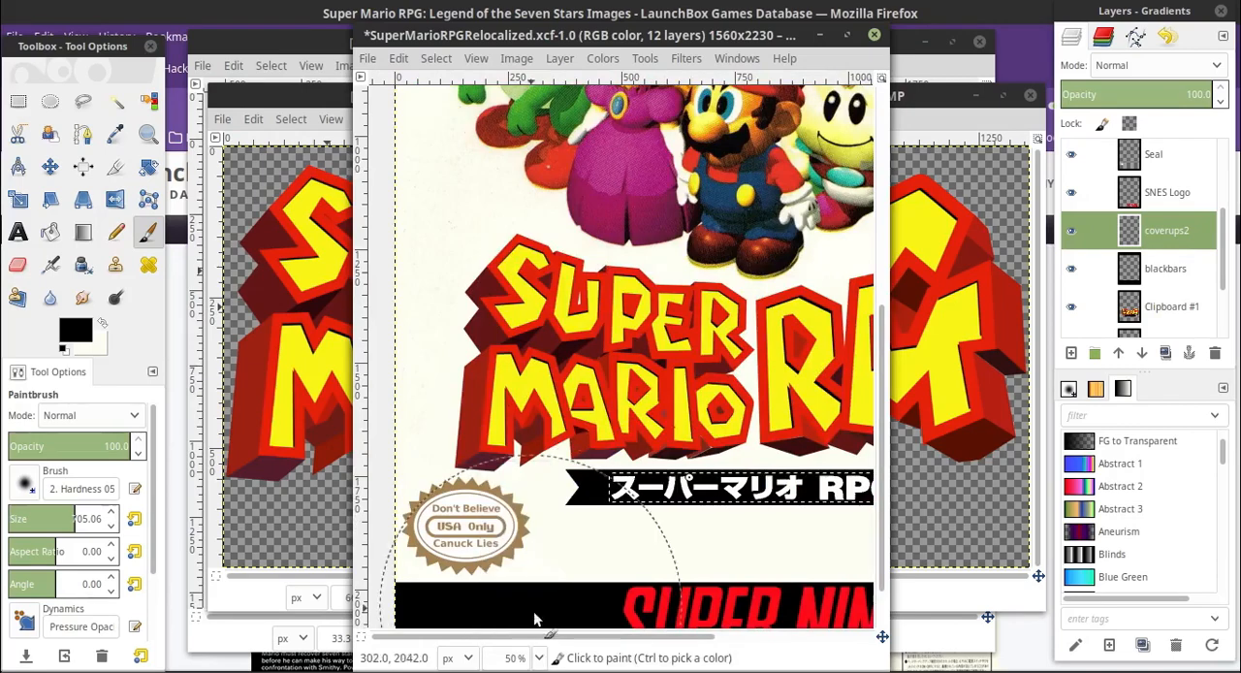
{"action": "left_click", "coordinate": [539, 657]}
{"action": "left_click", "coordinate": [535, 606]}
{"action": "left_click_drag", "start_coordinate": [543, 521], "coordinate": [630, 519]}
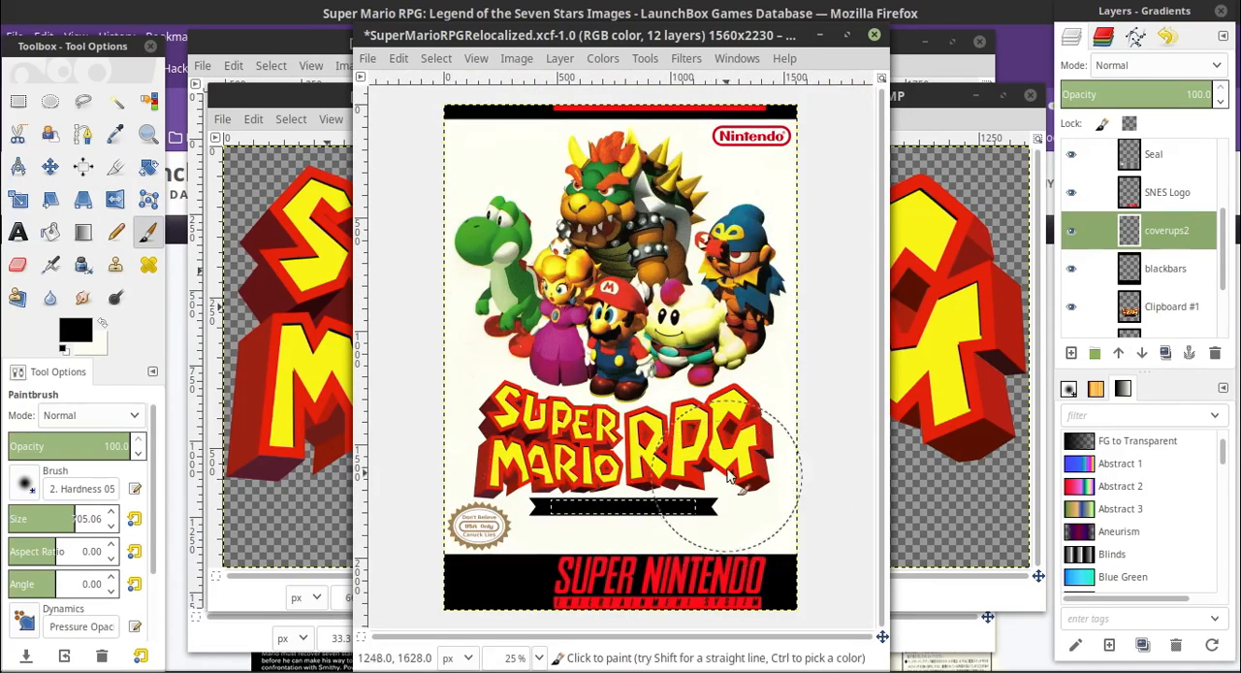
Set the foreground color to white for lettering on the blacked-out banner
{"action": "left_click", "coordinate": [540, 658]}
{"action": "left_click", "coordinate": [528, 500]}
{"action": "scroll", "coordinate": [604, 501], "scroll_direction": "down", "scroll_amount": 10}
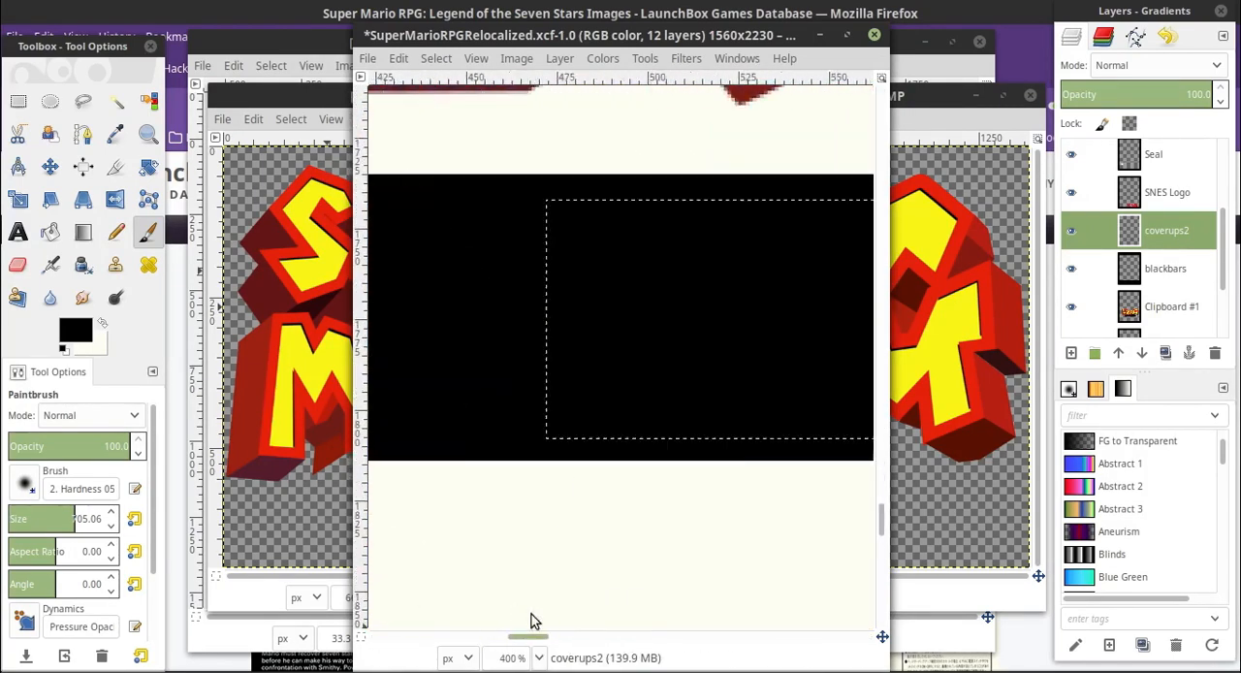
{"action": "left_click", "coordinate": [77, 330]}
{"action": "left_click_drag", "start_coordinate": [242, 227], "coordinate": [271, 347]}
{"action": "left_click", "coordinate": [453, 329]}
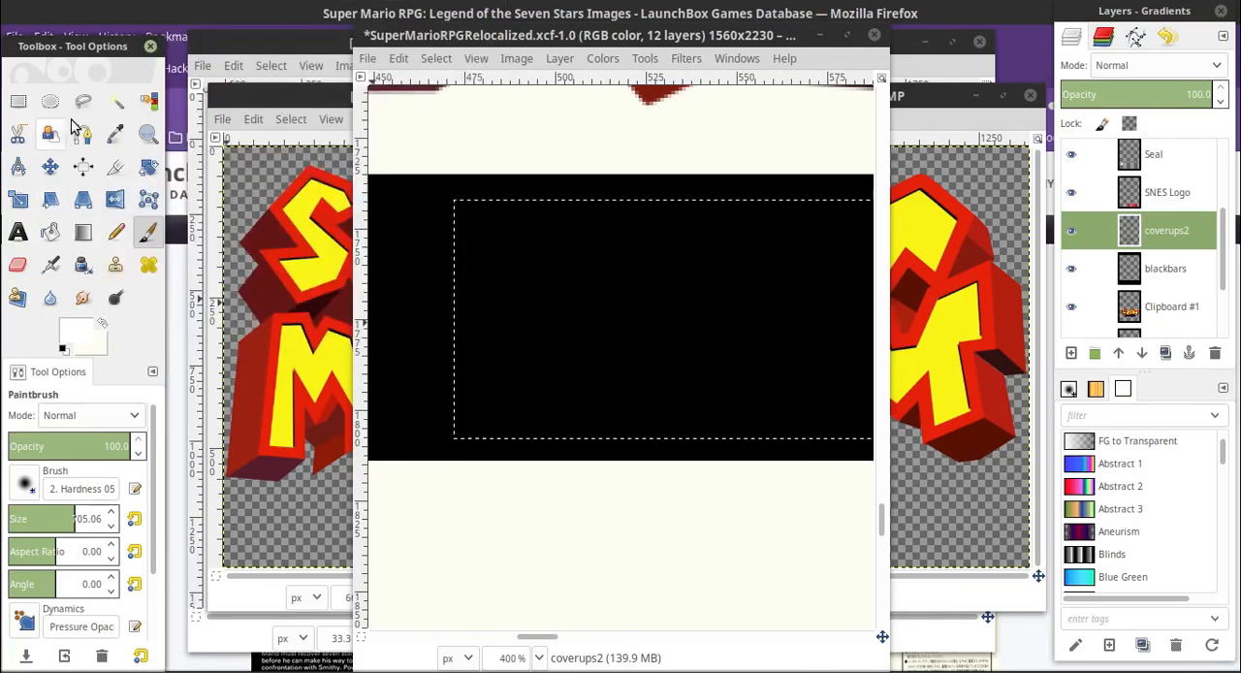
{"action": "left_click", "coordinate": [76, 332]}
{"action": "key", "text": "Escape"}
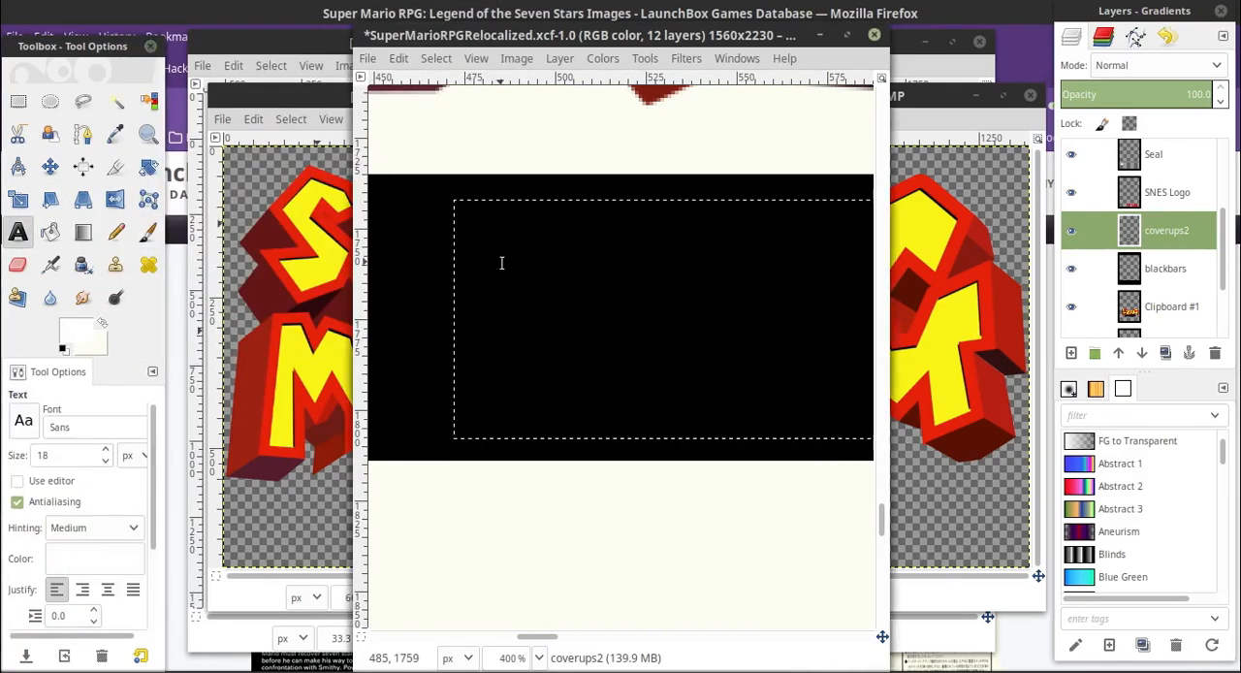
Add the text RELOCALIZED in 18 px Sans on the black banner
{"action": "left_click", "coordinate": [500, 262]}
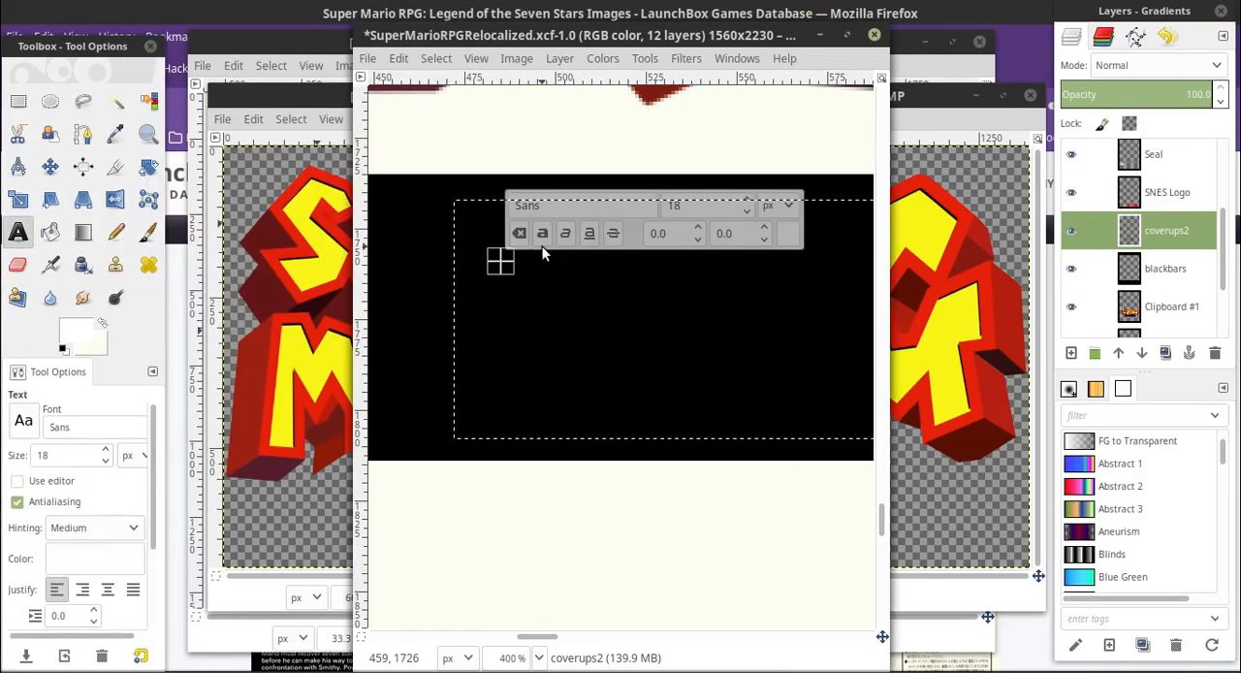
{"action": "type", "text": "RELOCALIZED"}
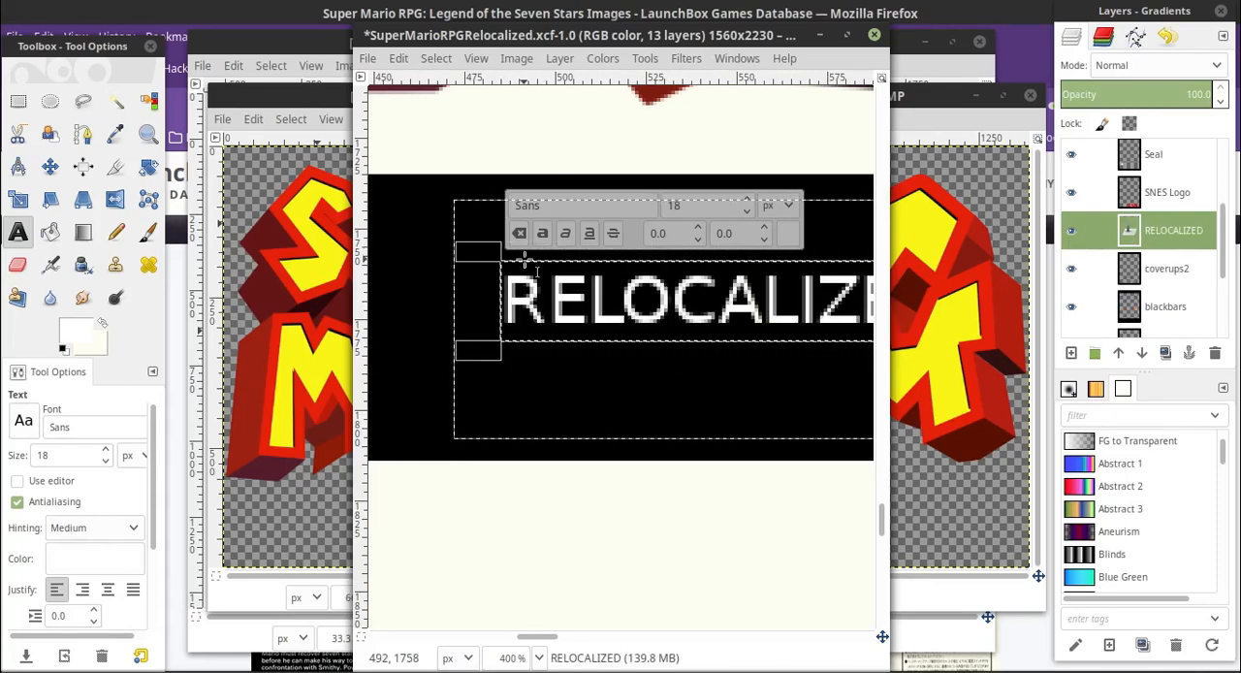
Make the RELOCALIZED text bold and enlarge it beyond 38 px, comparing it with the original banner lettering under coverups2
{"action": "left_click", "coordinate": [539, 657]}
{"action": "left_click", "coordinate": [526, 552]}
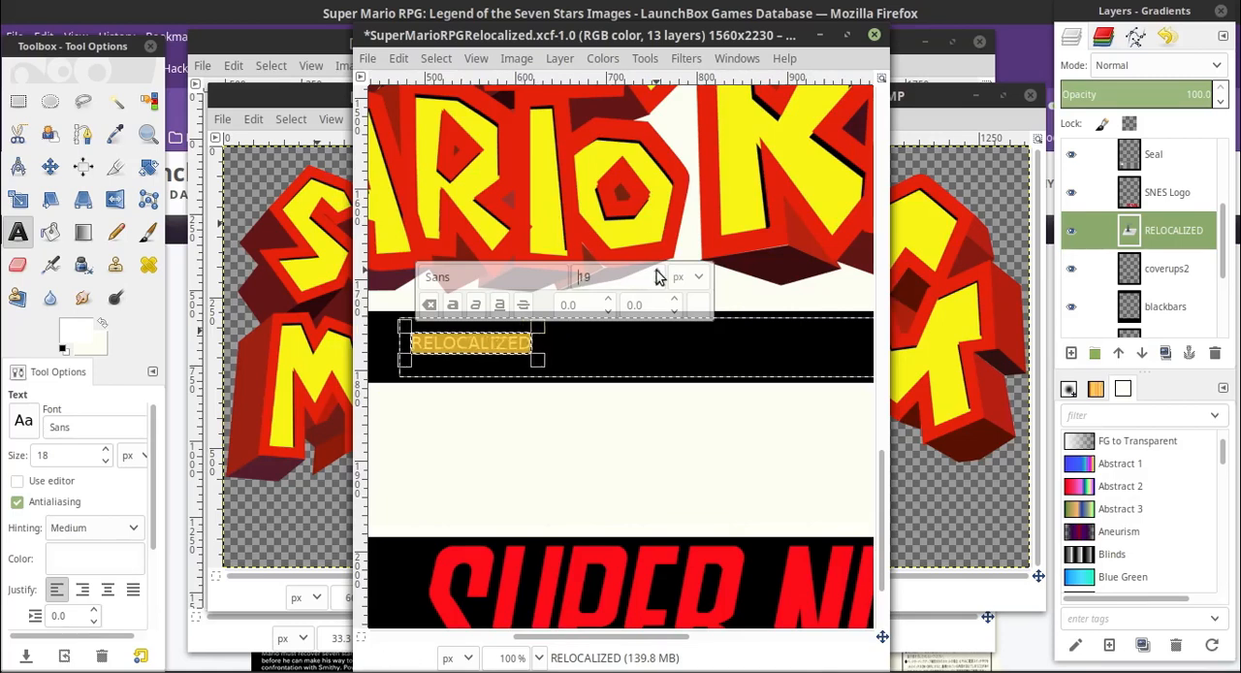
{"action": "scroll", "coordinate": [657, 276], "scroll_direction": "up", "scroll_amount": 4}
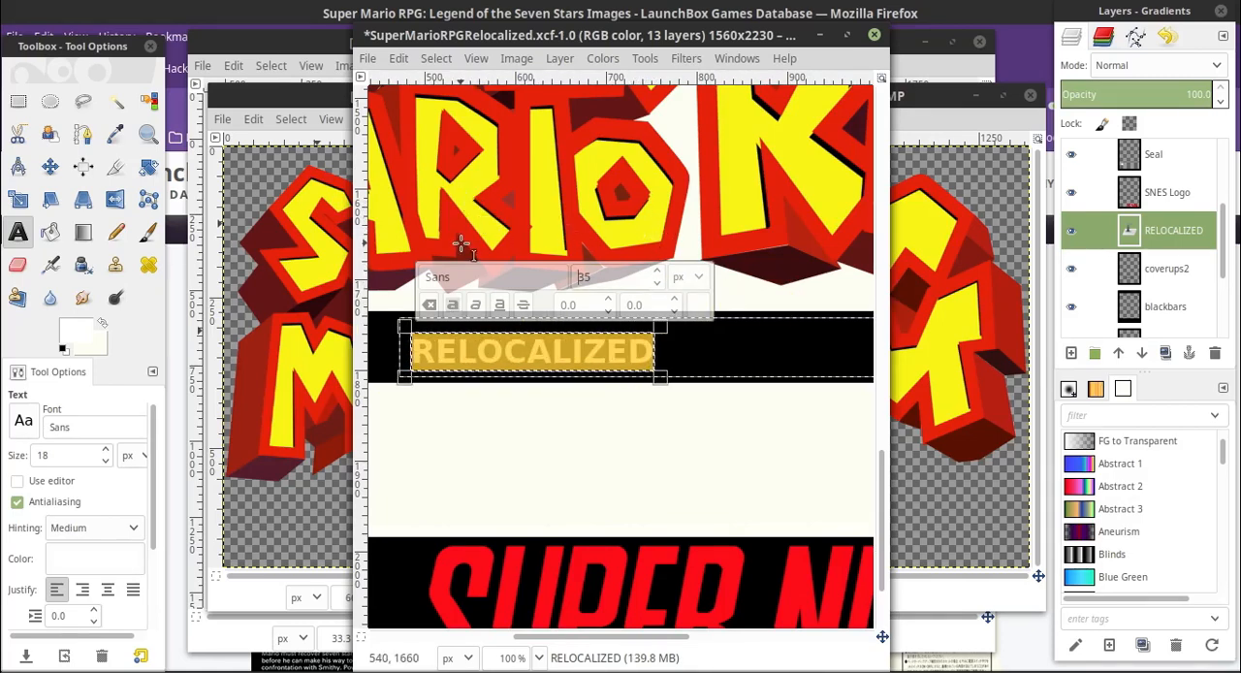
{"action": "scroll", "coordinate": [655, 272], "scroll_direction": "up", "scroll_amount": 3}
{"action": "left_click", "coordinate": [1071, 268]}
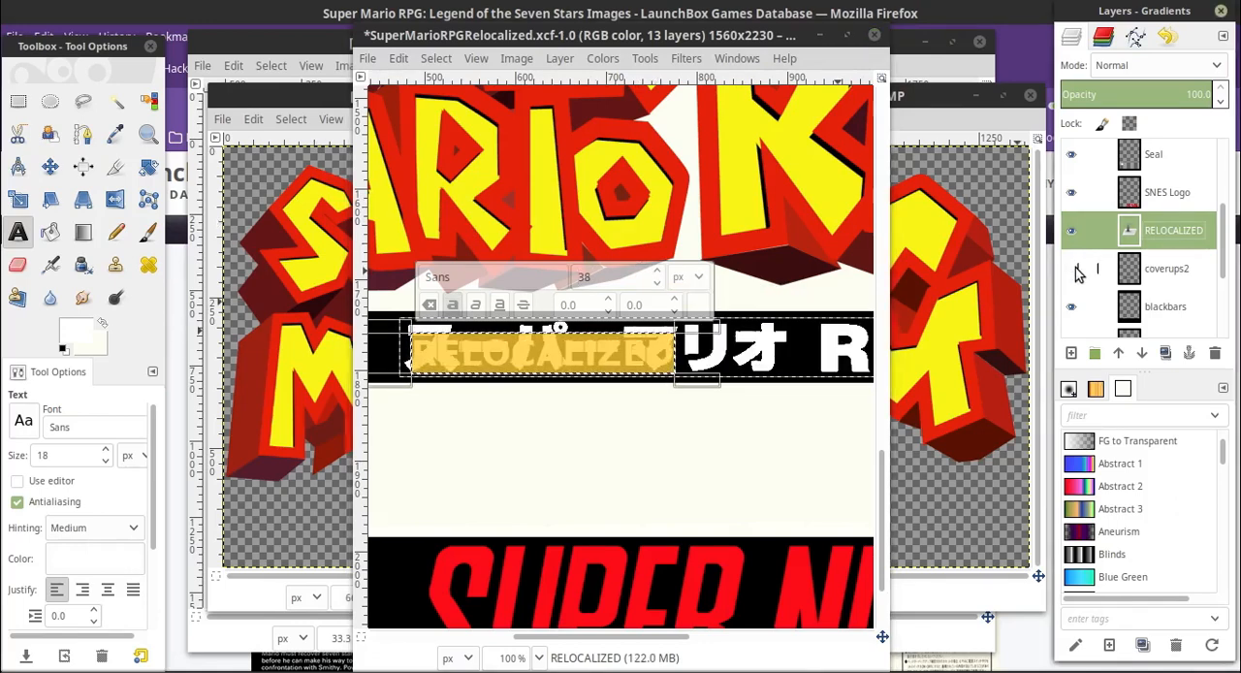
{"action": "left_click", "coordinate": [1072, 268]}
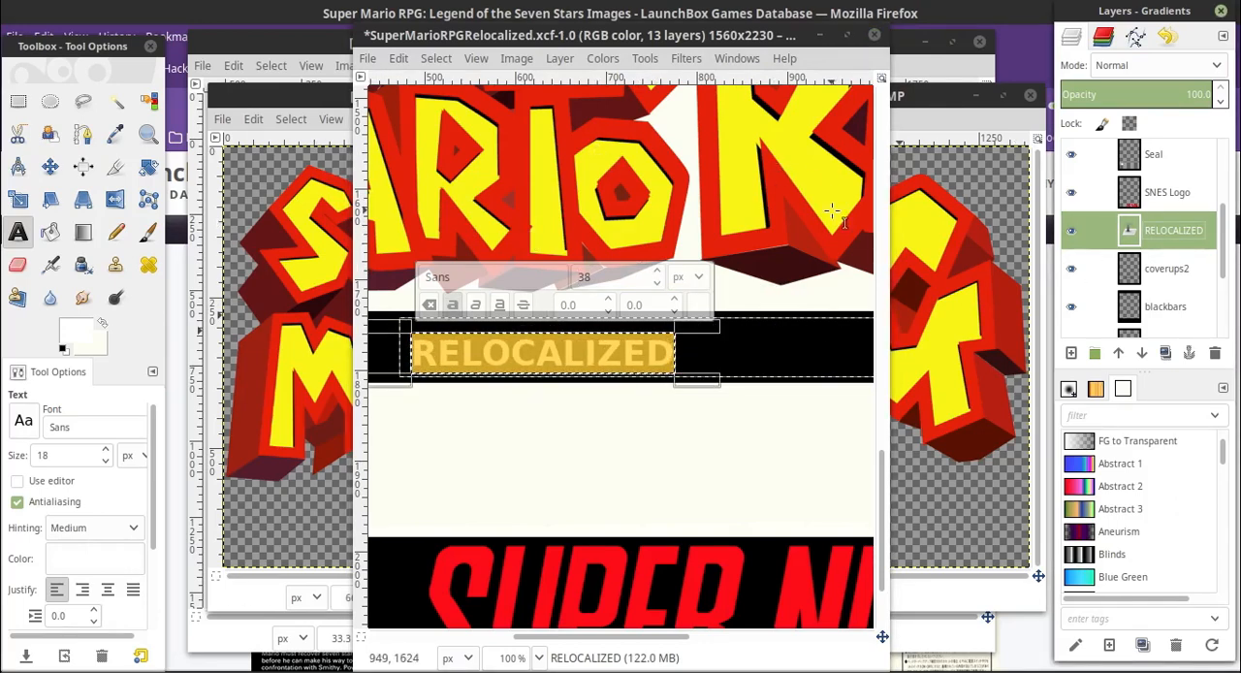
{"action": "scroll", "coordinate": [581, 277], "scroll_direction": "up", "scroll_amount": 12}
{"action": "key", "text": "Escape"}
Move the RELOCALIZED text toward the banner's middle and enlarge it to about 56 px
{"action": "key", "text": "m"}
{"action": "left_click_drag", "start_coordinate": [489, 366], "coordinate": [585, 356]}
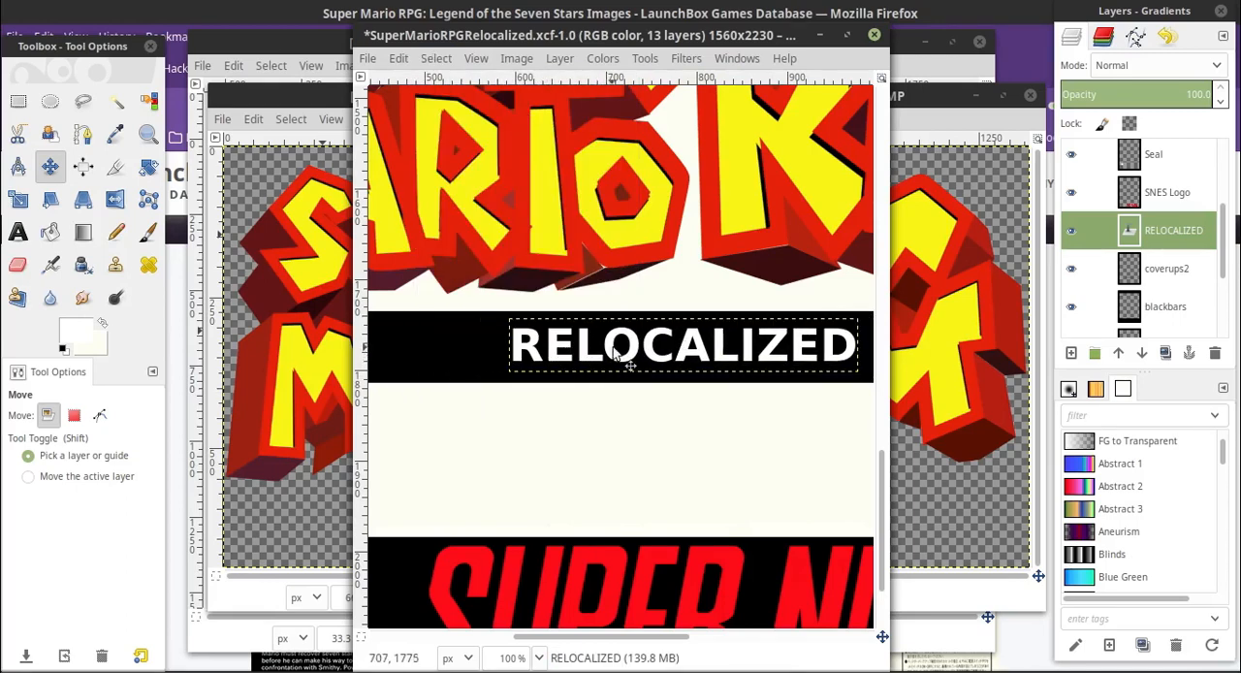
{"action": "key", "text": "t"}
{"action": "left_click", "coordinate": [679, 356]}
{"action": "key", "text": "ctrl+a"}
{"action": "scroll", "coordinate": [765, 261], "scroll_direction": "up", "scroll_amount": 8}
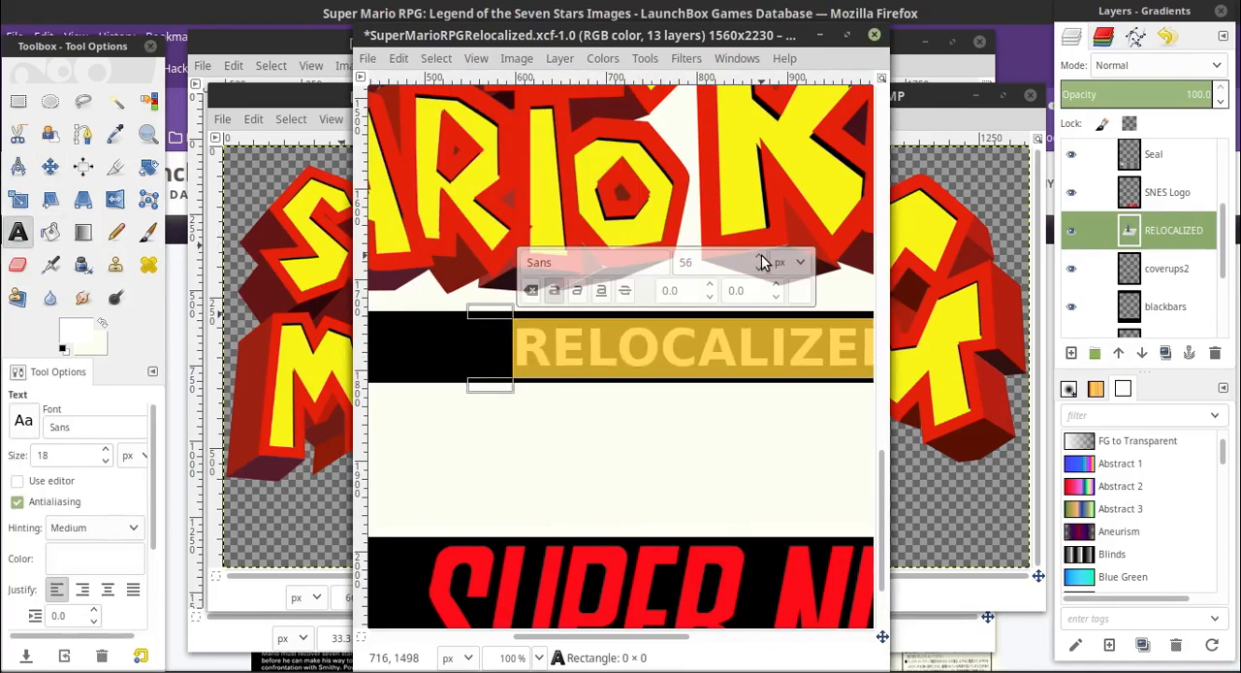
{"action": "key", "text": "Escape"}
Shift the RELOCALIZED text slightly to the left within the black banner using the Move tool
{"action": "key", "text": "m"}
{"action": "left_click_drag", "start_coordinate": [635, 637], "coordinate": [671, 637]}
{"action": "left_click", "coordinate": [539, 657]}
{"action": "left_click", "coordinate": [532, 585]}
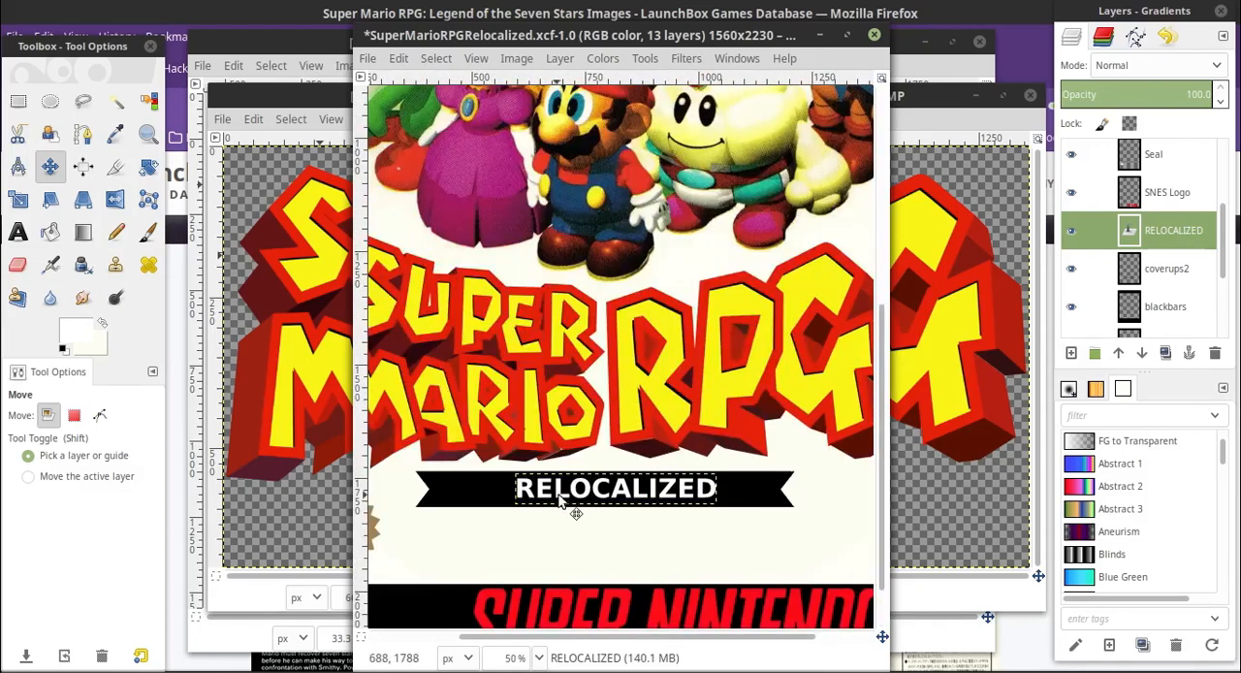
{"action": "left_click_drag", "start_coordinate": [559, 495], "coordinate": [549, 494]}
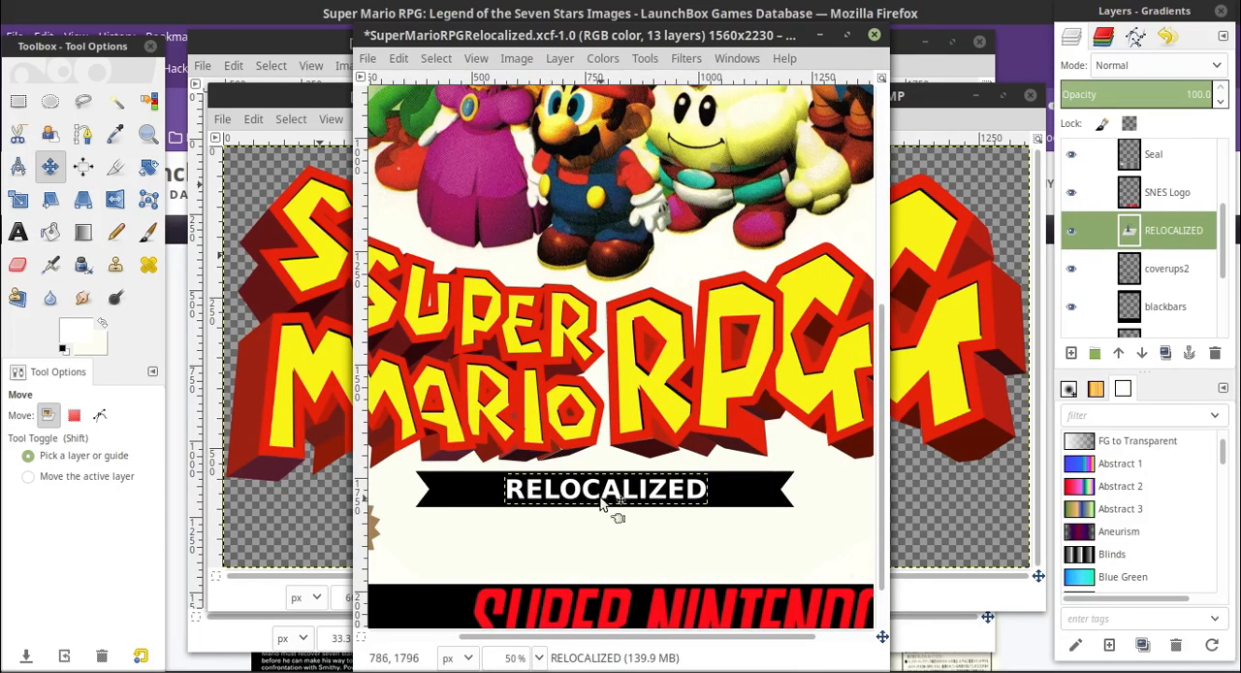
{"action": "left_click_drag", "start_coordinate": [591, 499], "coordinate": [587, 499]}
Enlarge the RELOCALIZED text a little more and center it on the black banner
{"action": "left_click", "coordinate": [17, 232]}
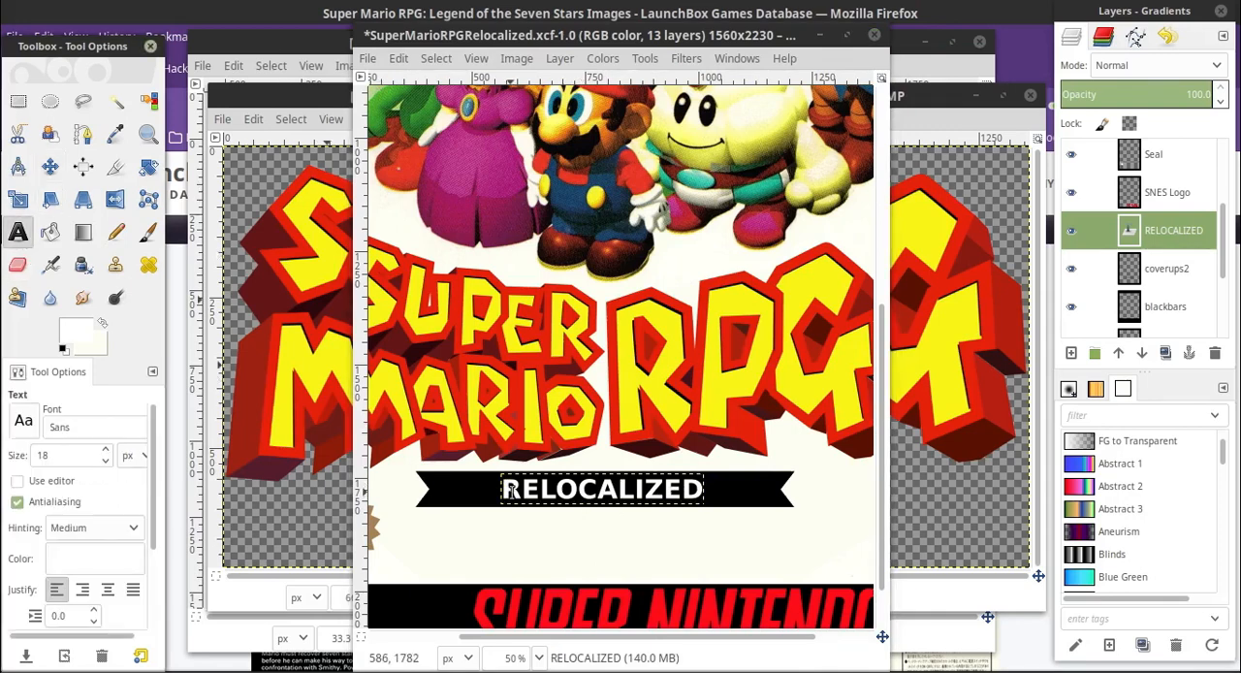
{"action": "left_click", "coordinate": [557, 498]}
{"action": "key", "text": "ctrl+a"}
{"action": "left_click", "coordinate": [747, 411]}
{"action": "left_click", "coordinate": [51, 166]}
{"action": "left_click_drag", "start_coordinate": [593, 495], "coordinate": [592, 493]}
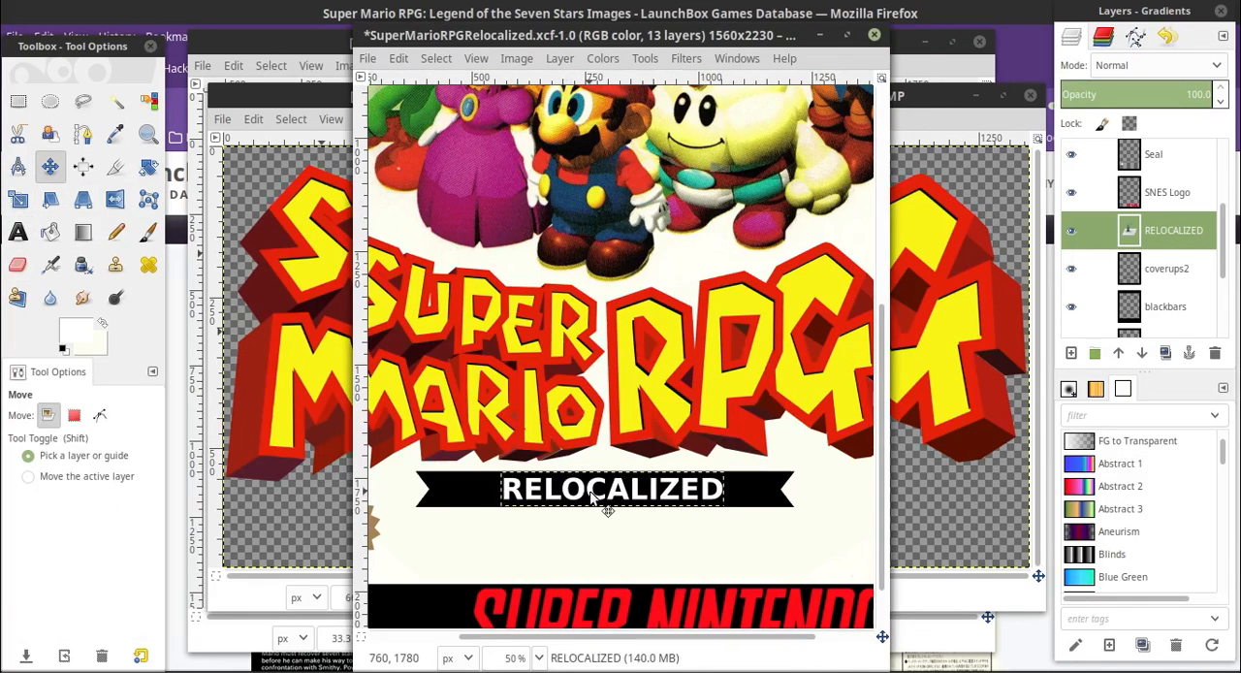
Measure the gap between the banner's left notch and the RELOCALIZED text with a rectangular selection on the blackbars layer
{"action": "left_click", "coordinate": [1171, 308]}
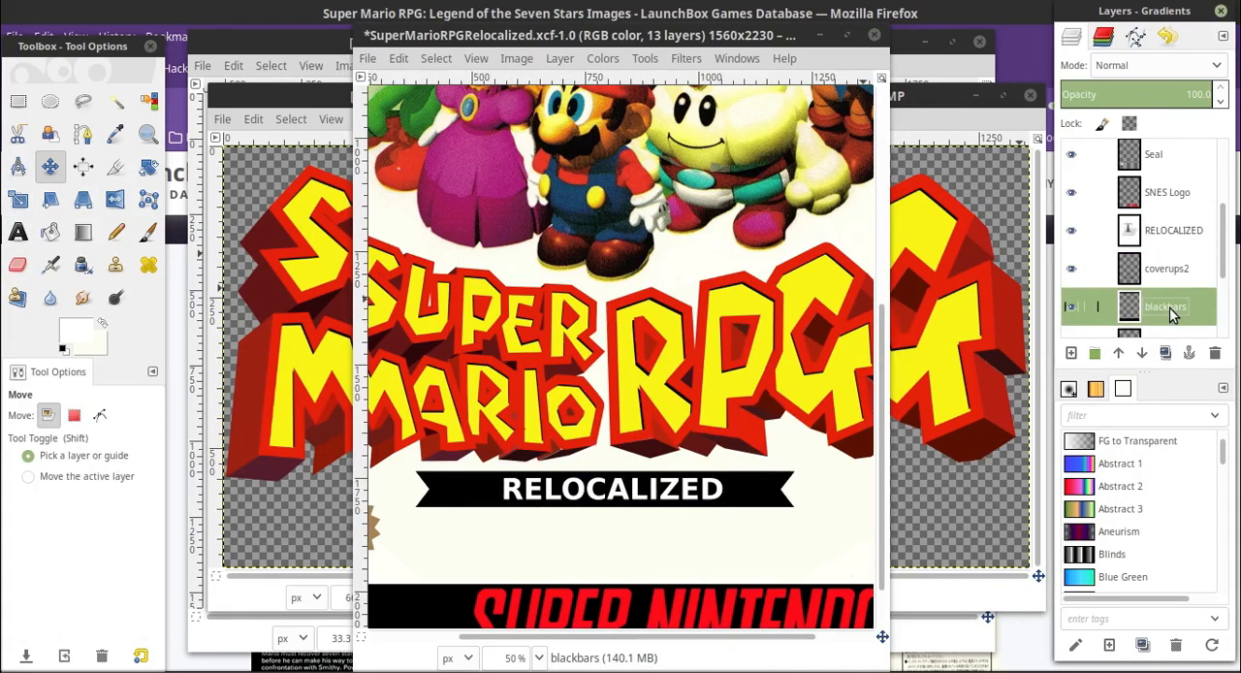
{"action": "key", "text": "r"}
{"action": "left_click_drag", "start_coordinate": [424, 467], "coordinate": [506, 523]}
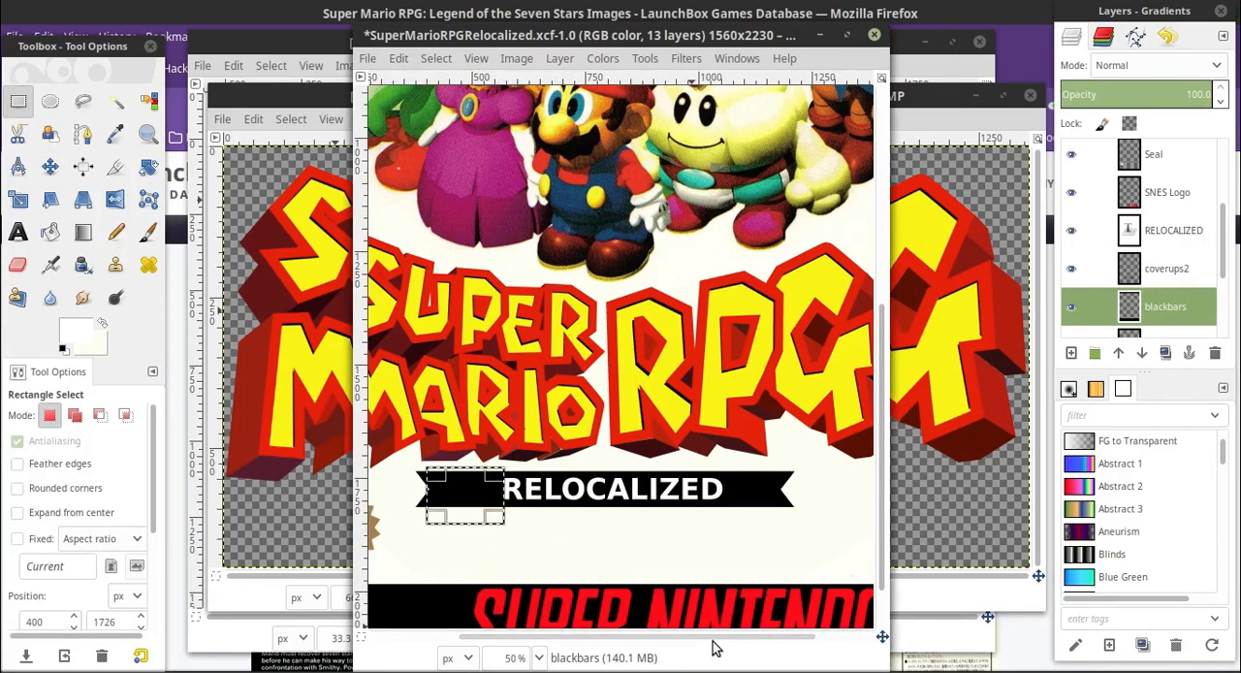
{"action": "left_click", "coordinate": [523, 658]}
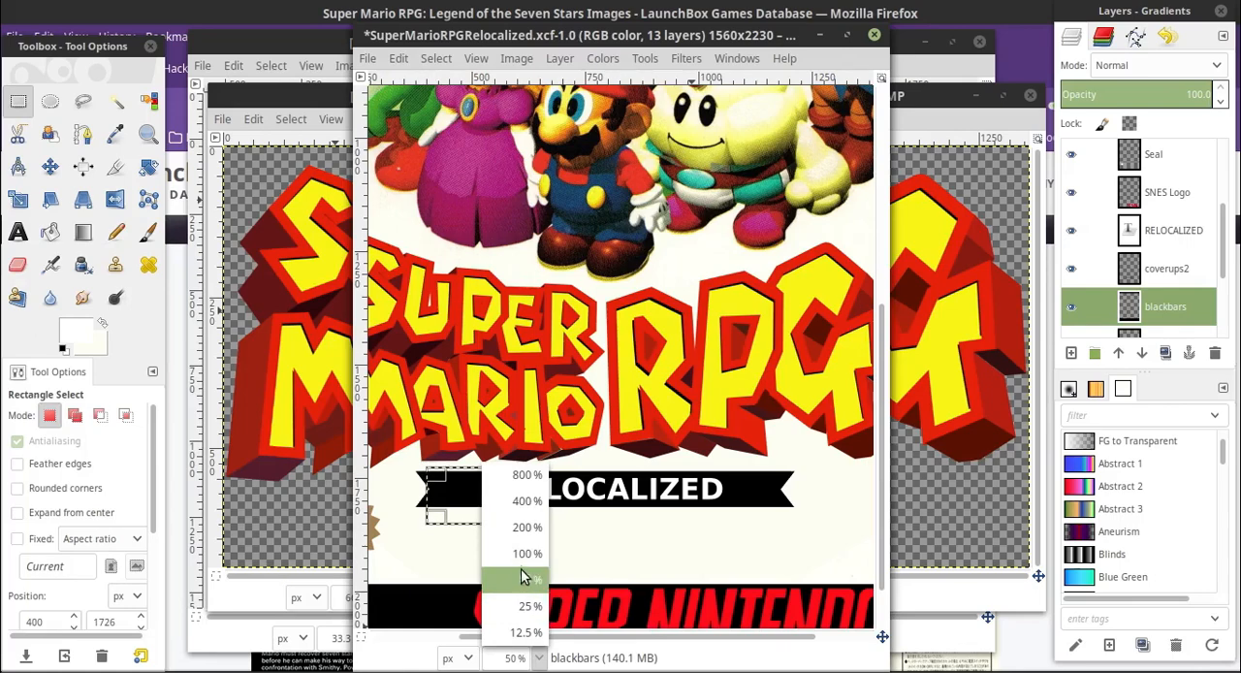
{"action": "left_click", "coordinate": [526, 553]}
{"action": "scroll", "coordinate": [619, 598], "scroll_direction": "down", "scroll_amount": 3}
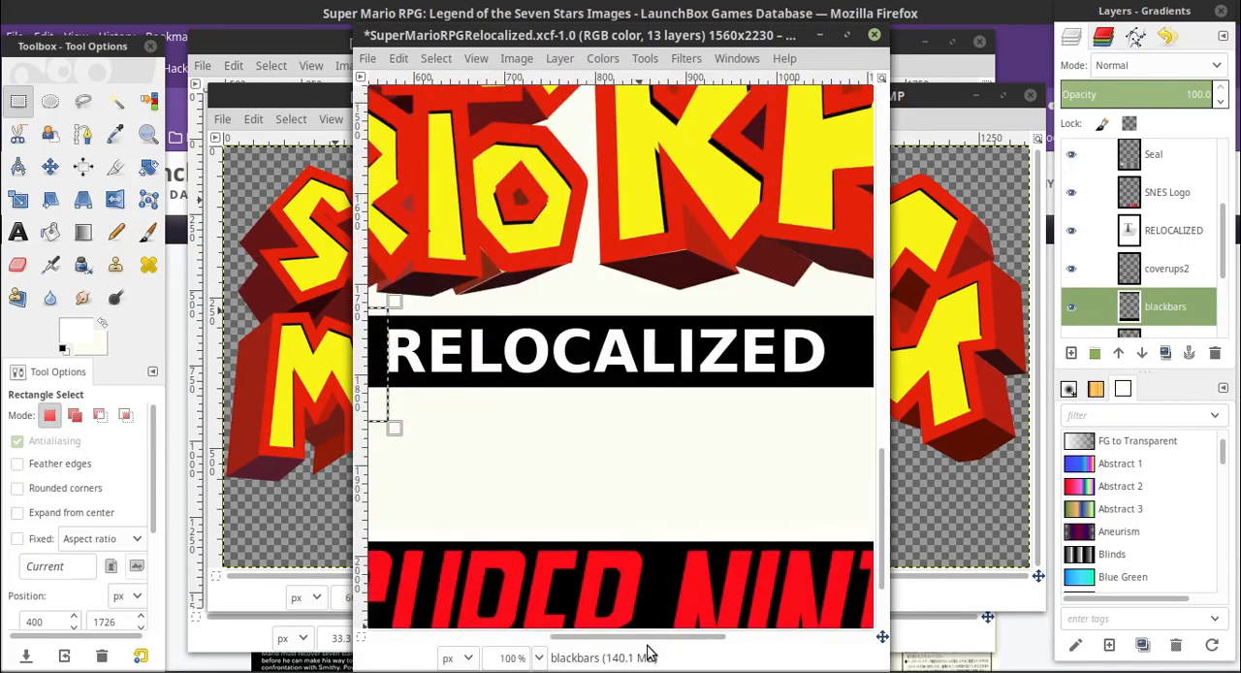
{"action": "scroll", "coordinate": [619, 598], "scroll_direction": "left", "scroll_amount": 3}
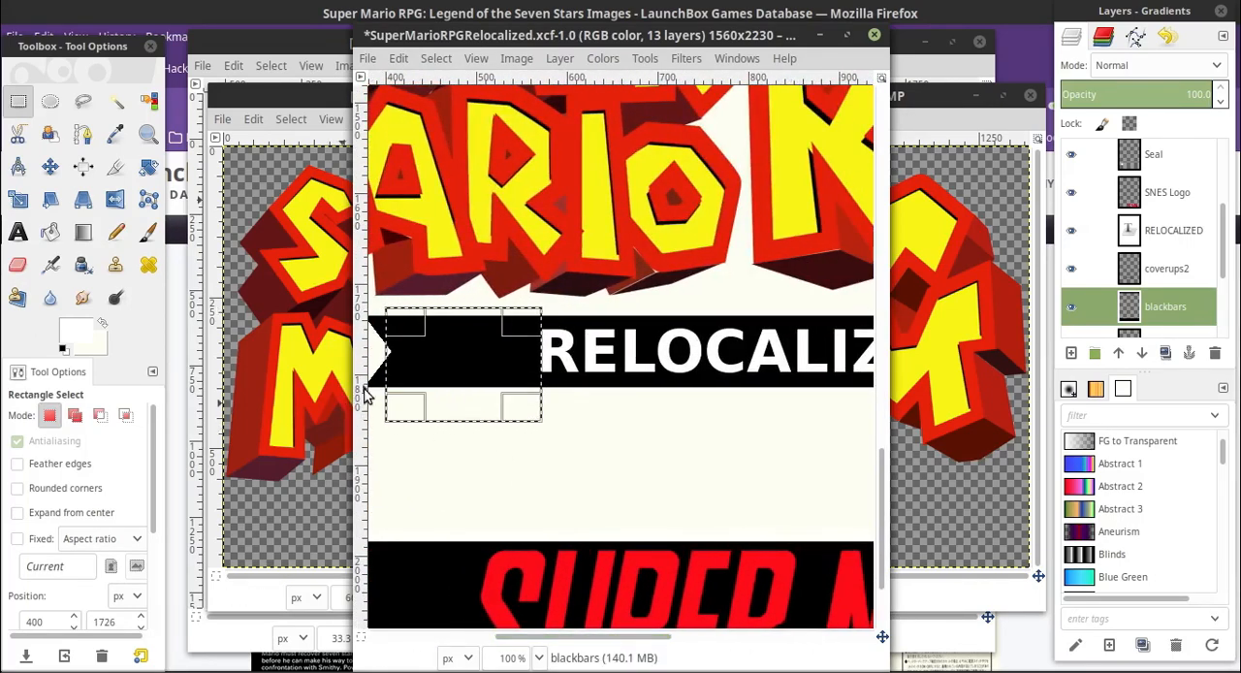
{"action": "left_click_drag", "start_coordinate": [407, 355], "coordinate": [411, 363]}
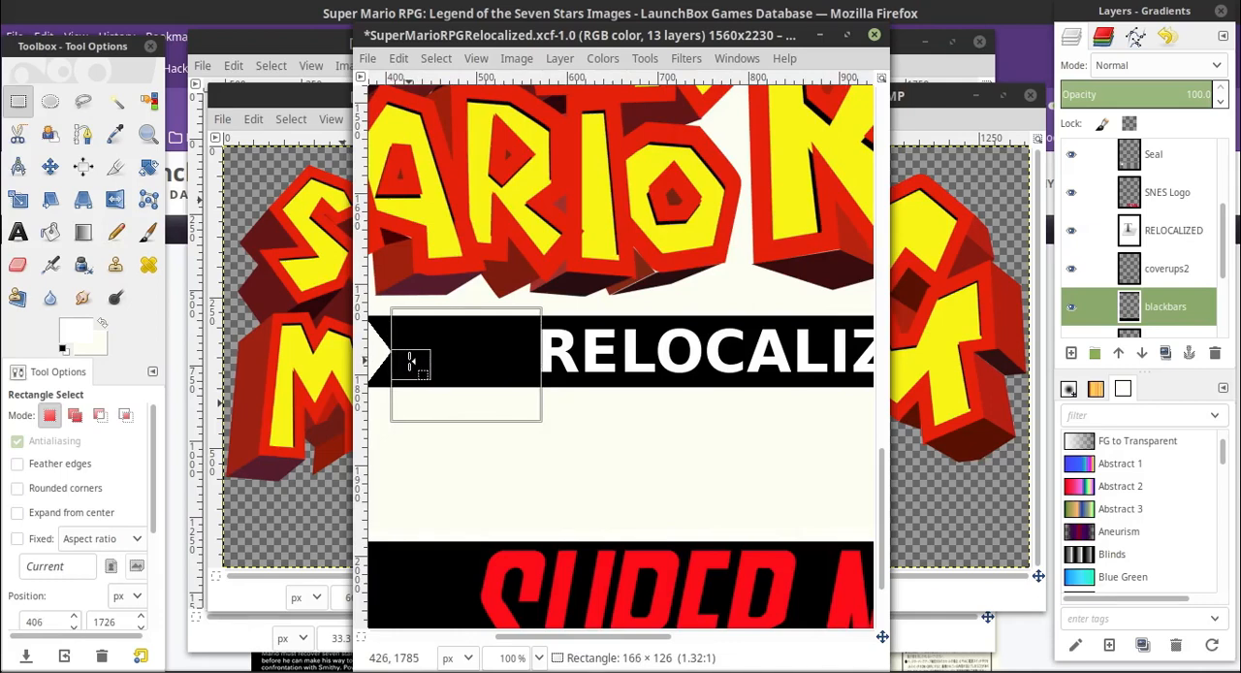
{"action": "left_click_drag", "start_coordinate": [411, 363], "coordinate": [411, 363]}
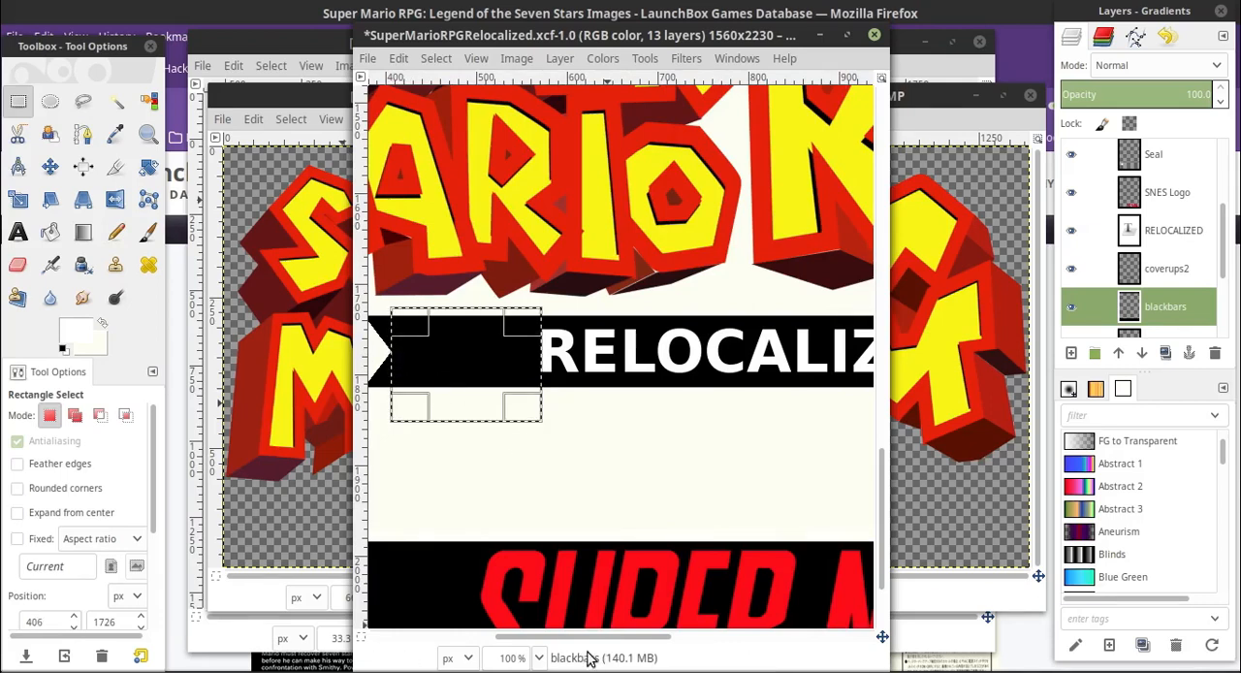
Measure the gap between the end of the RELOCALIZED text and the banner's right notch with a rectangular selection
{"action": "scroll", "coordinate": [710, 634], "scroll_direction": "right", "scroll_amount": 5}
{"action": "scroll", "coordinate": [709, 635], "scroll_direction": "right", "scroll_amount": 2}
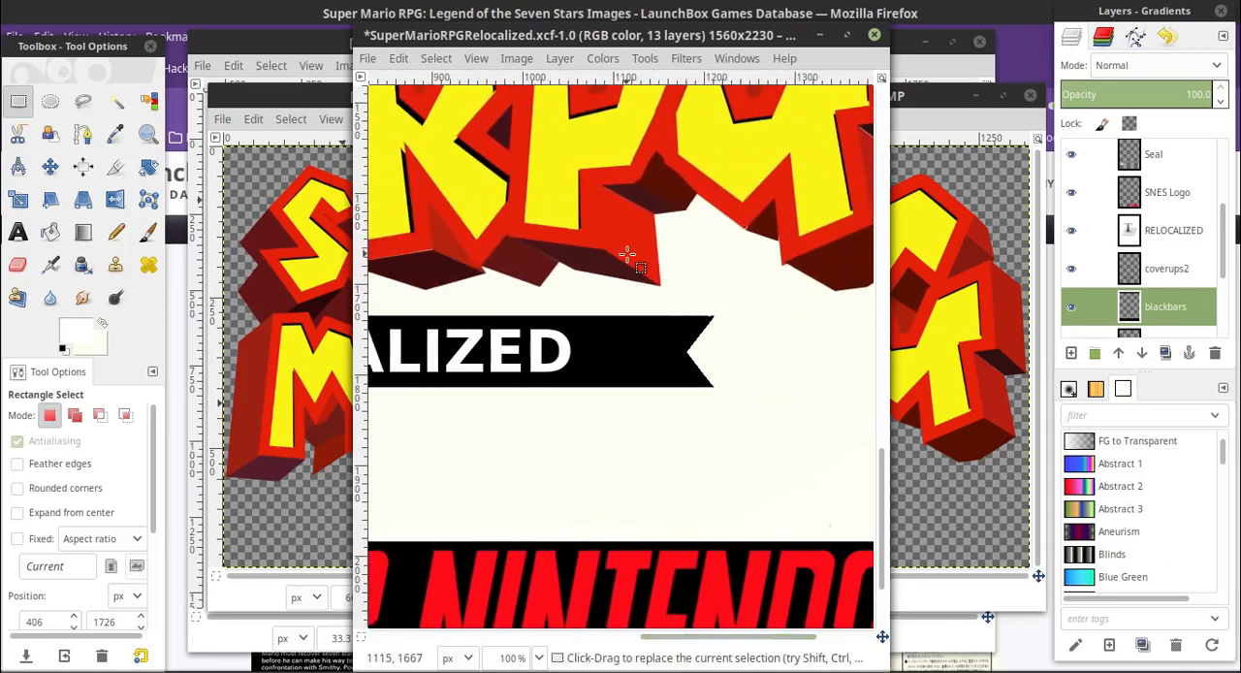
{"action": "left_click_drag", "start_coordinate": [562, 297], "coordinate": [688, 423]}
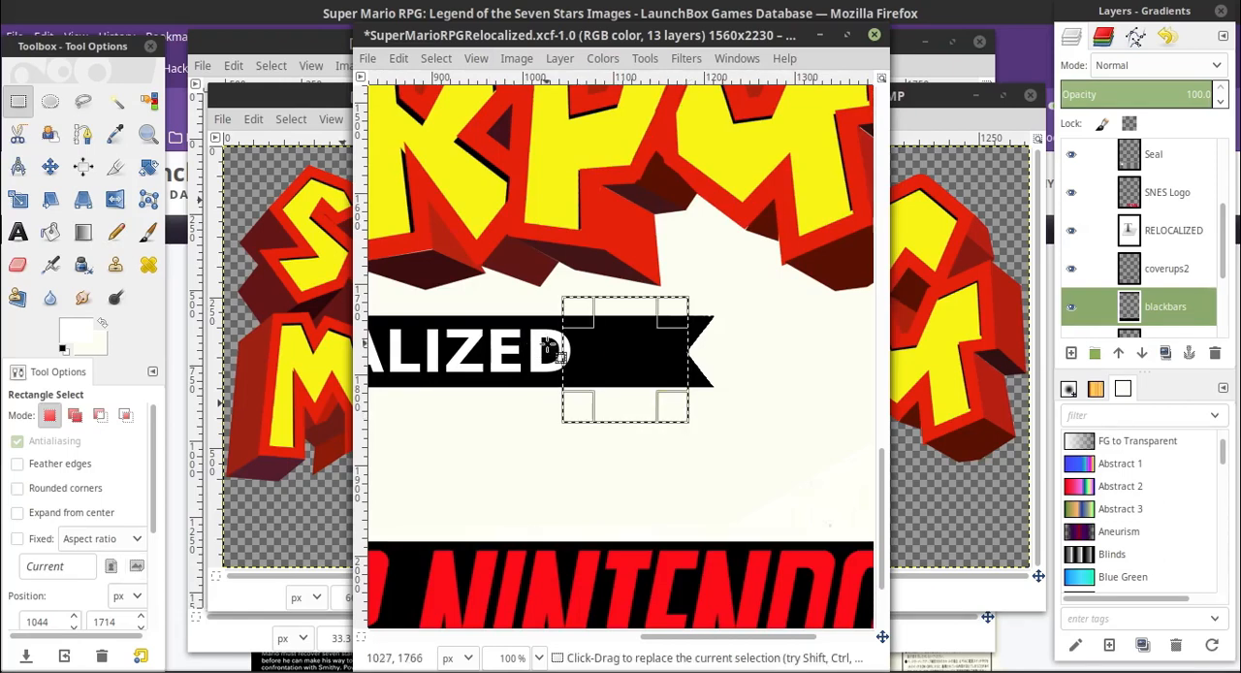
{"action": "left_click_drag", "start_coordinate": [571, 355], "coordinate": [580, 357]}
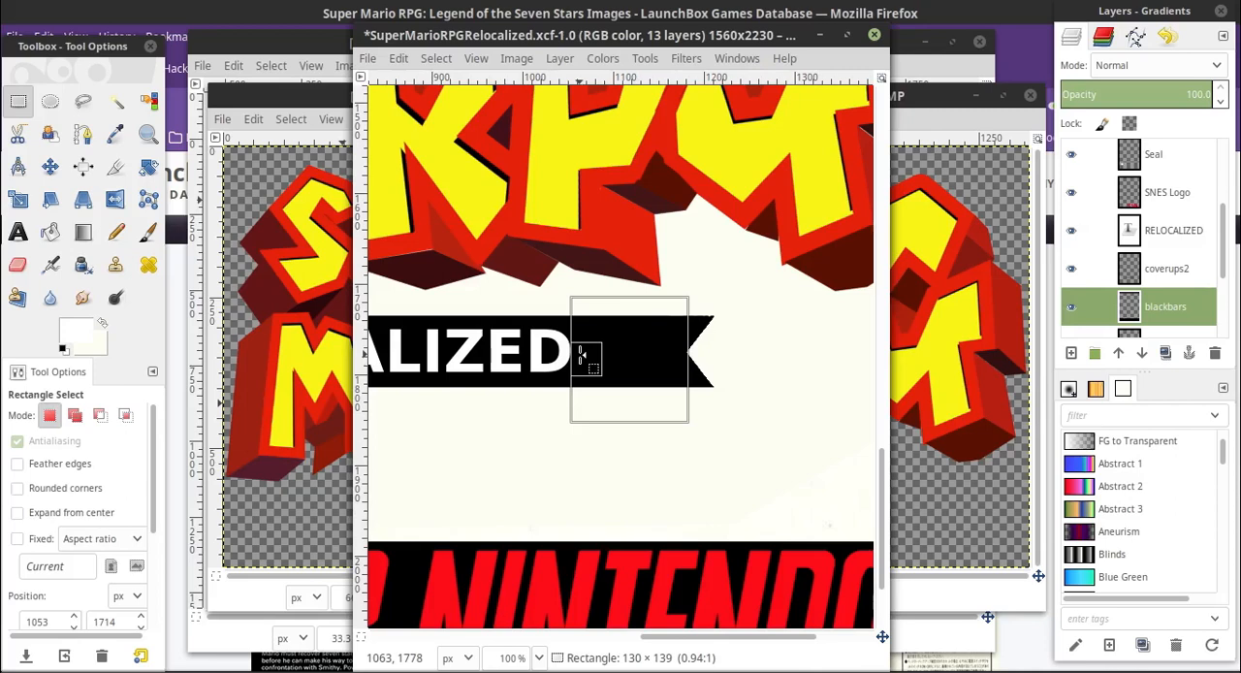
{"action": "left_click_drag", "start_coordinate": [580, 355], "coordinate": [580, 355]}
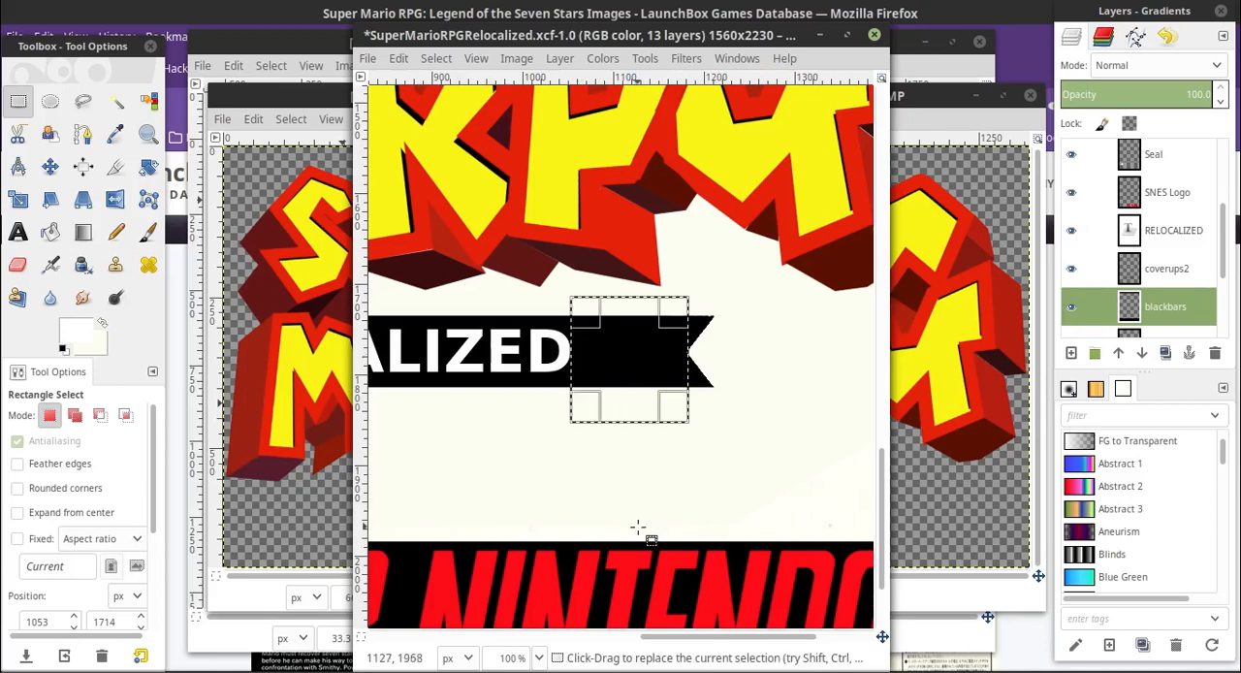
Shift the RELOCALIZED text layer slightly to the left to even out the gaps at the banner's two ends
{"action": "left_click", "coordinate": [539, 657]}
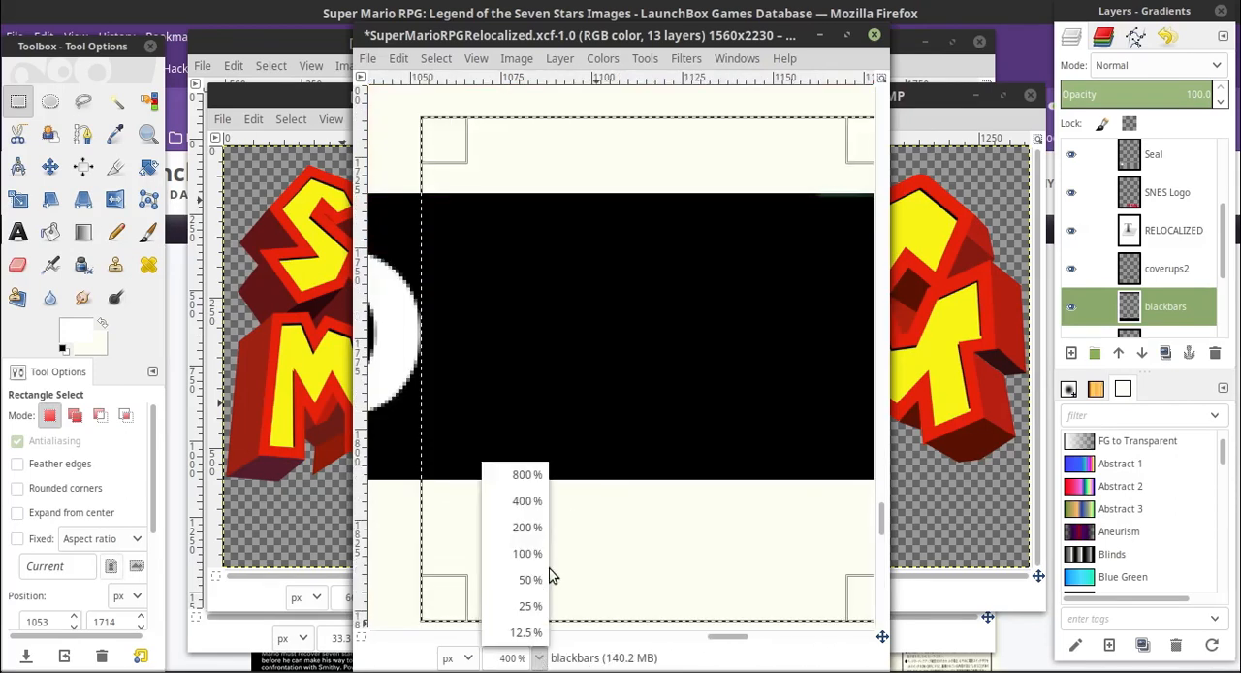
{"action": "left_click", "coordinate": [530, 580]}
{"action": "left_click_drag", "start_coordinate": [665, 636], "coordinate": [554, 632]}
{"action": "key", "text": "m"}
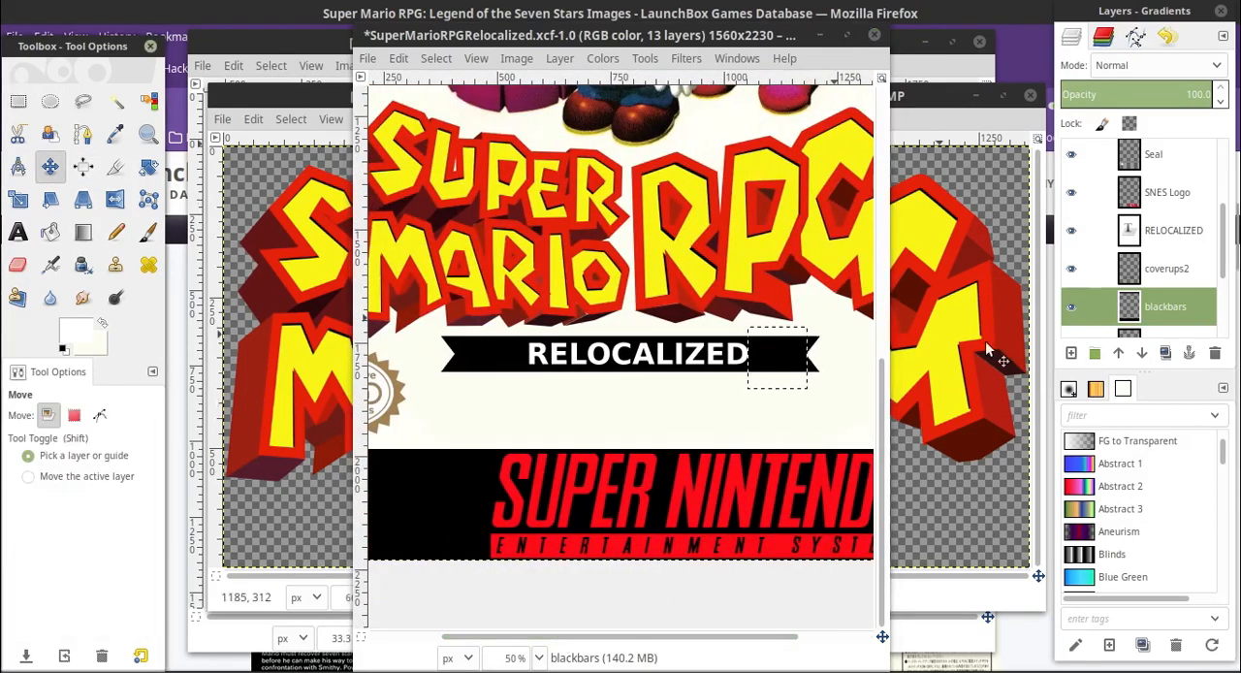
{"action": "left_click", "coordinate": [1171, 230]}
{"action": "left_click_drag", "start_coordinate": [615, 360], "coordinate": [607, 362]}
Recheck the gaps between the RELOCALIZED text and both banner notches with rectangular selections
{"action": "key", "text": "r"}
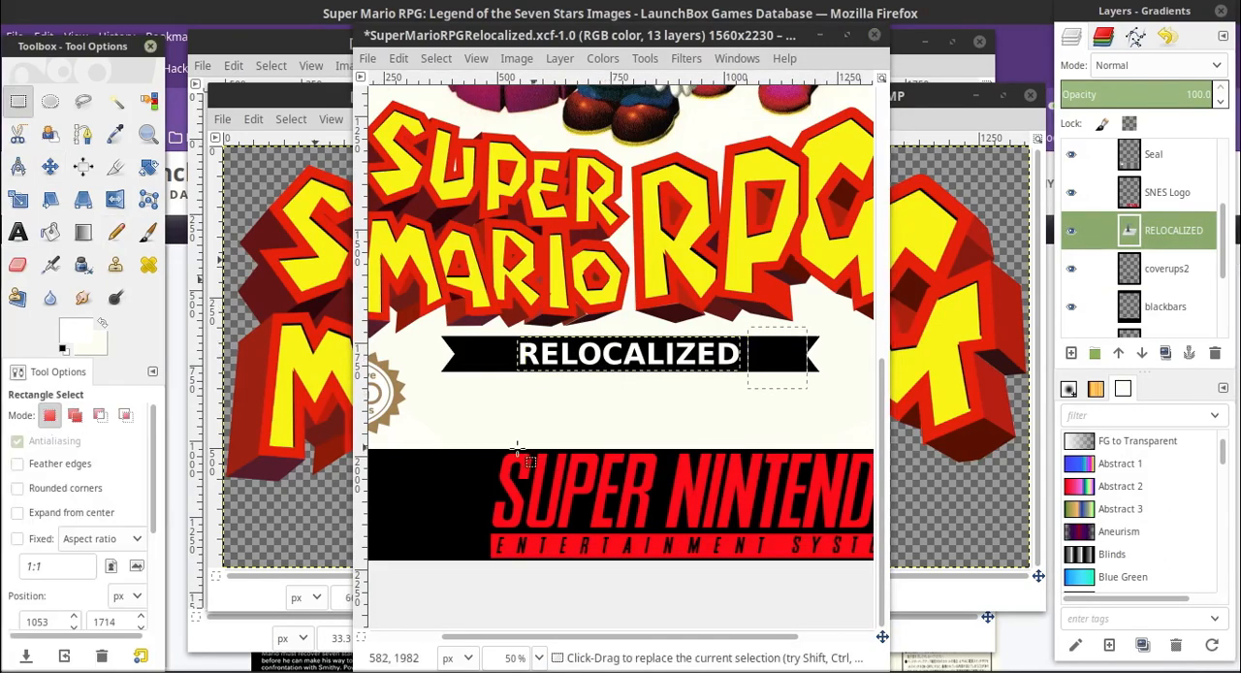
{"action": "left_click", "coordinate": [539, 657]}
{"action": "left_click", "coordinate": [529, 552]}
{"action": "scroll", "coordinate": [629, 555], "scroll_direction": "up", "scroll_amount": 6}
{"action": "scroll", "coordinate": [620, 543], "scroll_direction": "down", "scroll_amount": 6}
{"action": "scroll", "coordinate": [481, 305], "scroll_direction": "left", "scroll_amount": 3}
{"action": "left_click_drag", "start_coordinate": [479, 301], "coordinate": [616, 414]}
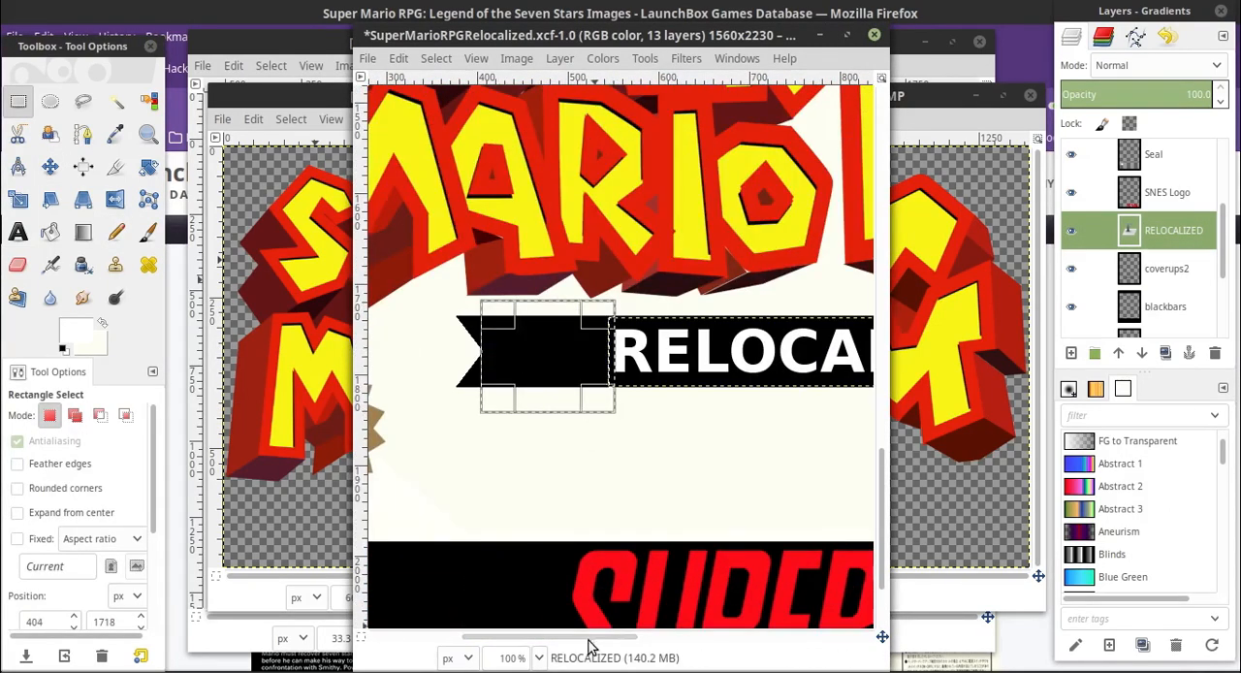
{"action": "left_click_drag", "start_coordinate": [587, 638], "coordinate": [766, 638]}
{"action": "left_click_drag", "start_coordinate": [555, 293], "coordinate": [691, 418]}
{"action": "left_click_drag", "start_coordinate": [650, 637], "coordinate": [536, 621]}
Nudge the RELOCALIZED text very slightly to the right with the Move tool
{"action": "left_click", "coordinate": [539, 657]}
{"action": "left_click", "coordinate": [530, 529]}
{"action": "key", "text": "m"}
{"action": "left_click", "coordinate": [539, 658]}
{"action": "left_click", "coordinate": [529, 502]}
{"action": "left_click", "coordinate": [472, 323]}
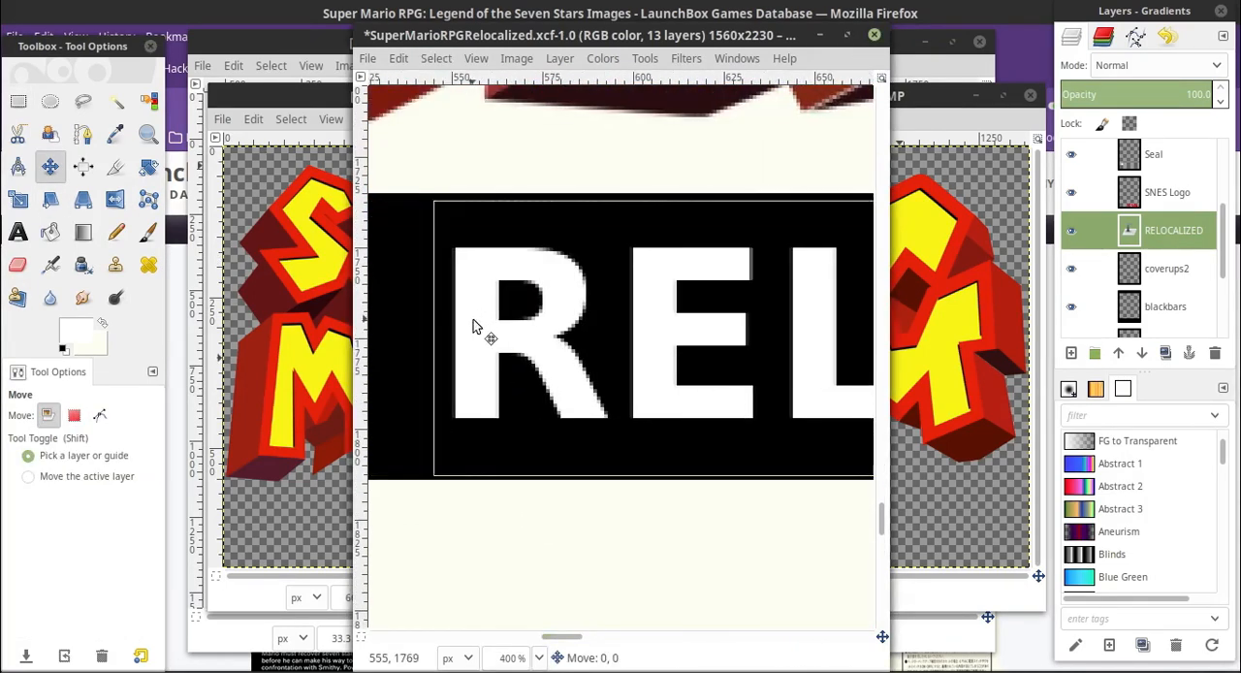
Compare the margins above and below the letter R with rectangular selections and nudge the text down slightly within the banner
{"action": "key", "text": "r"}
{"action": "mouse_move", "coordinate": [472, 189]}
{"action": "left_mouse_down"}
{"action": "mouse_move", "coordinate": [562, 254]}
{"action": "mouse_move", "coordinate": [538, 247]}
{"action": "left_mouse_up"}
{"action": "left_click_drag", "start_coordinate": [473, 409], "coordinate": [517, 480]}
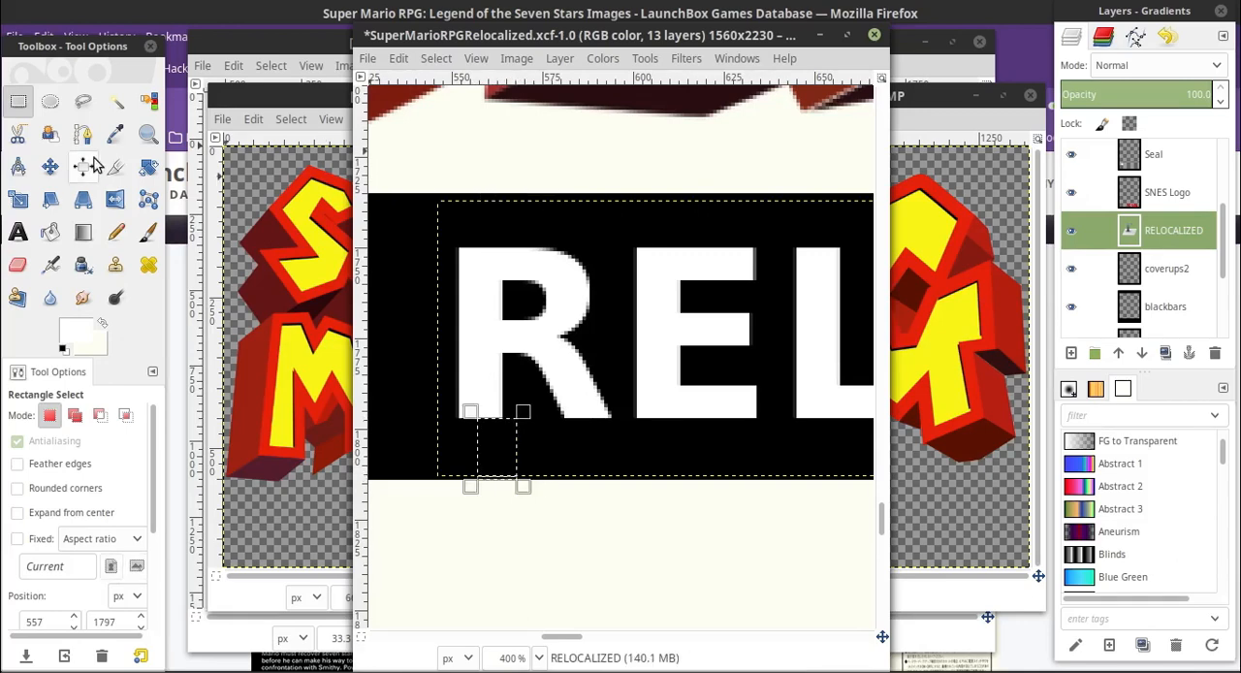
{"action": "left_click", "coordinate": [53, 167]}
{"action": "left_click_drag", "start_coordinate": [482, 332], "coordinate": [482, 336]}
{"action": "left_click_drag", "start_coordinate": [565, 637], "coordinate": [631, 637]}
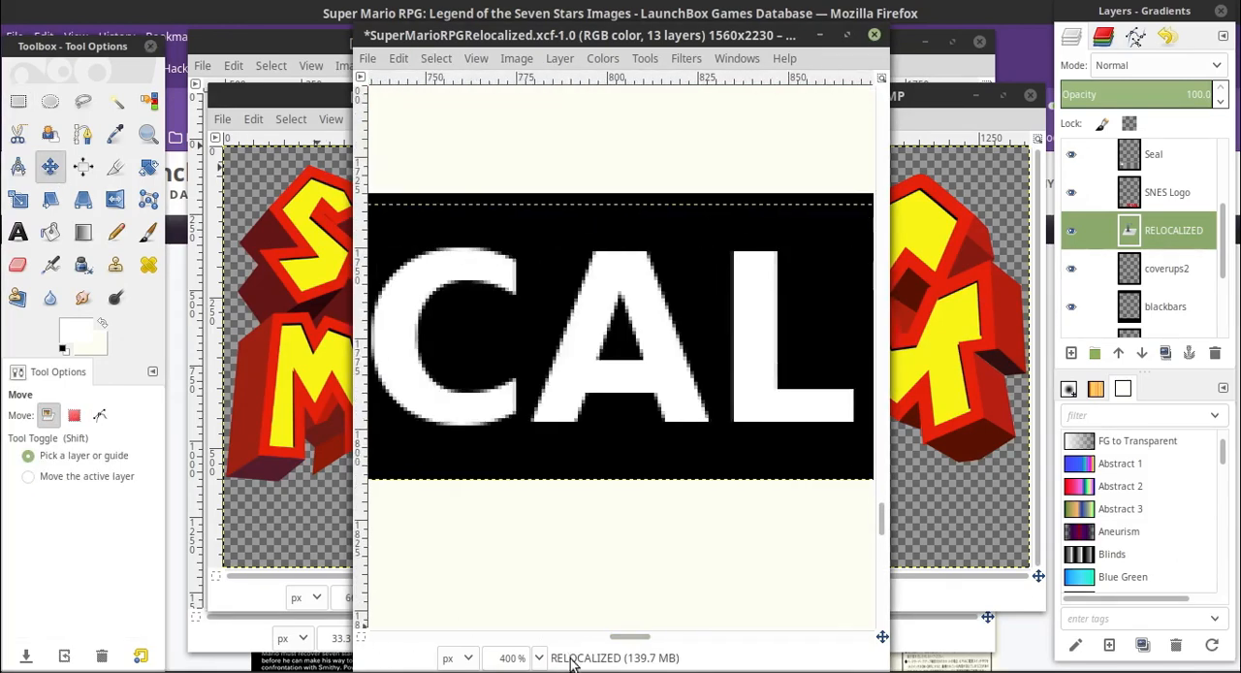
Make the TransBG layer at the bottom of the cover's layer stack active
{"action": "left_click", "coordinate": [539, 657]}
{"action": "left_click", "coordinate": [529, 595]}
{"action": "scroll", "coordinate": [1173, 304], "scroll_direction": "down", "scroll_amount": 5}
{"action": "left_click", "coordinate": [1170, 280]}
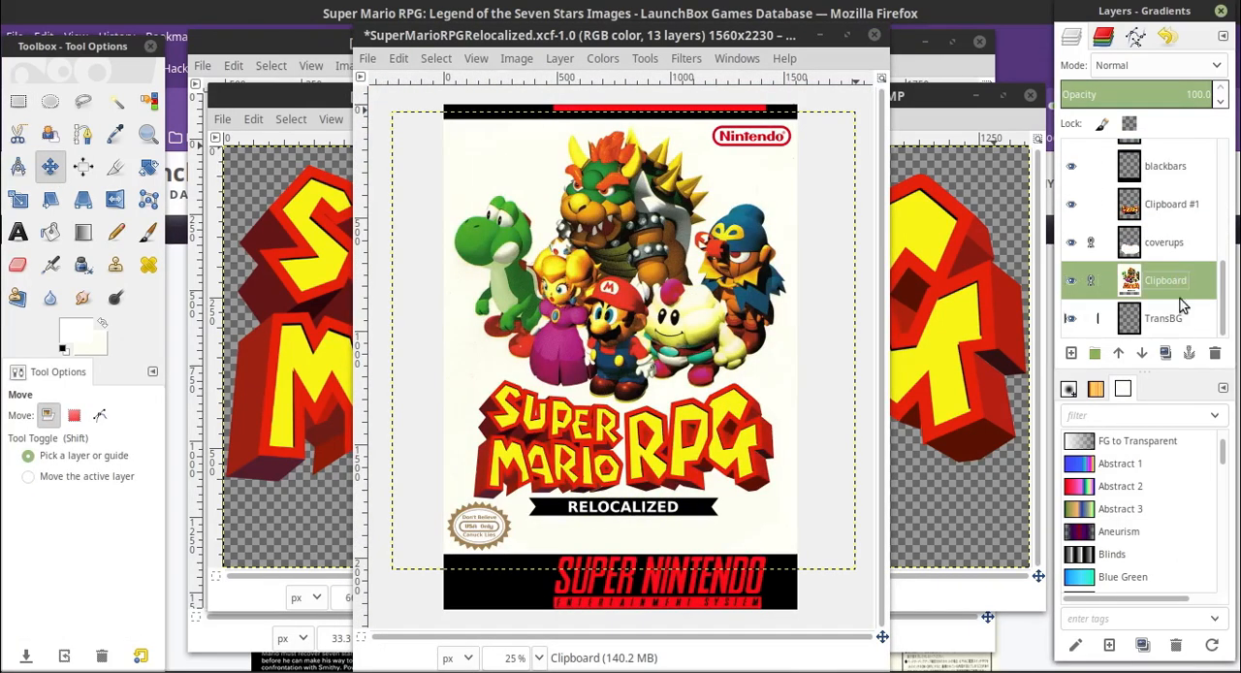
{"action": "left_click", "coordinate": [1185, 319]}
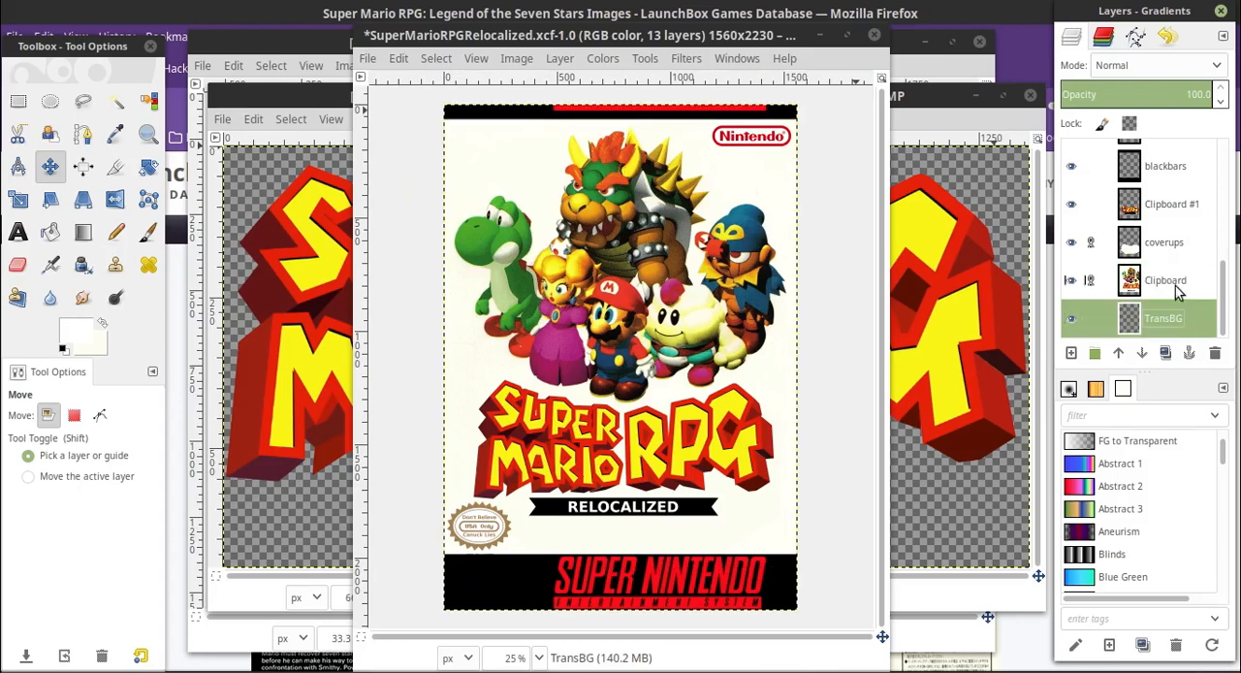
Open Galaxy Fraulein Yuna Final Edition.xcf from the 05.Galaxy Fraulein Yuna Final Edition (PS1) folder in workingFolder
{"action": "left_click", "coordinate": [256, 668]}
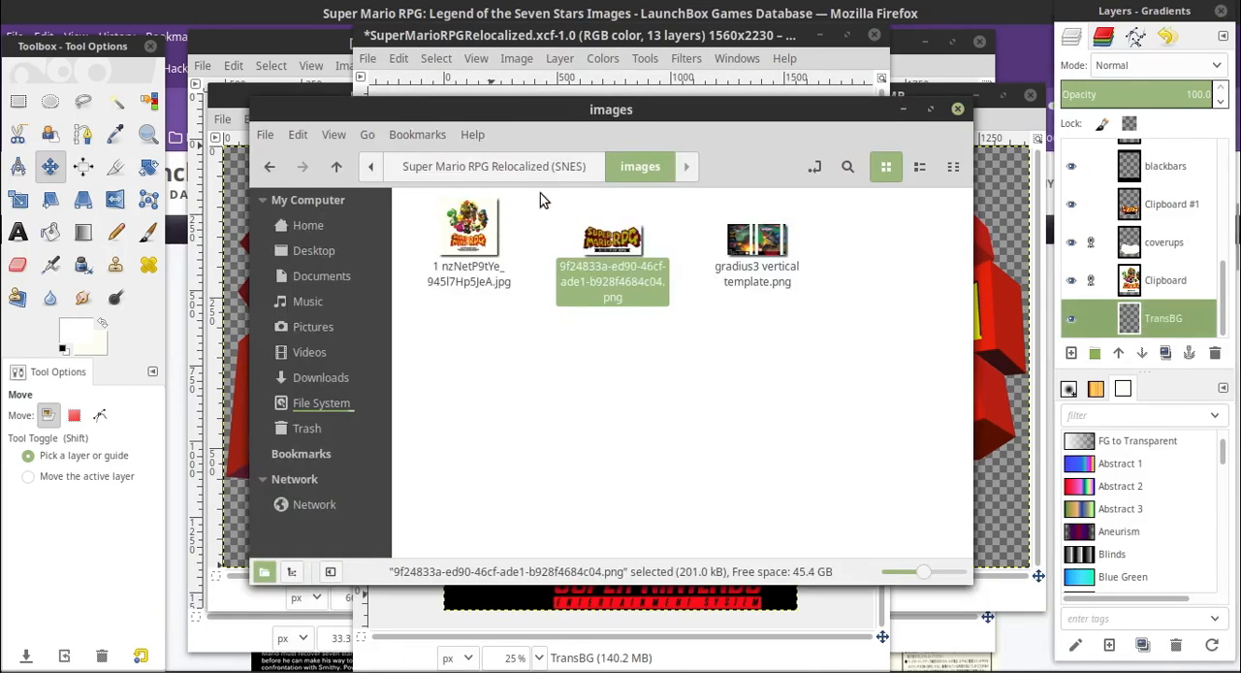
{"action": "left_click", "coordinate": [535, 168]}
{"action": "left_click", "coordinate": [430, 169]}
{"action": "left_click", "coordinate": [467, 310]}
{"action": "double_click", "coordinate": [467, 311]}
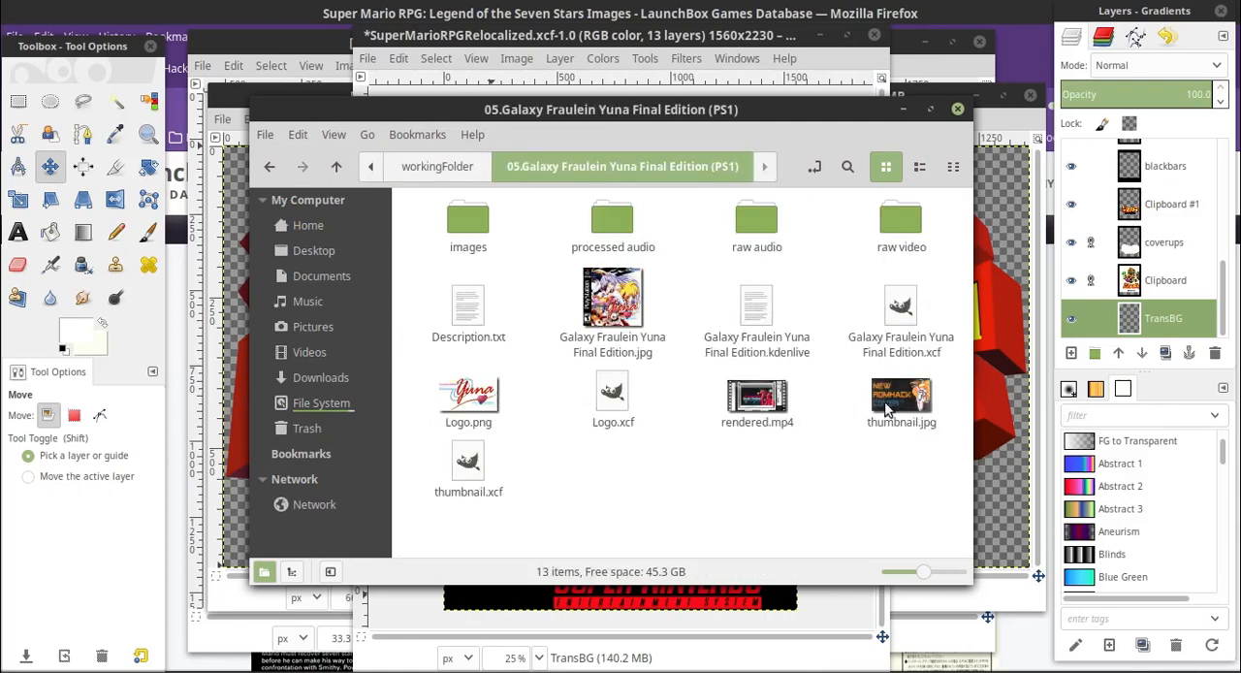
{"action": "double_click", "coordinate": [900, 310]}
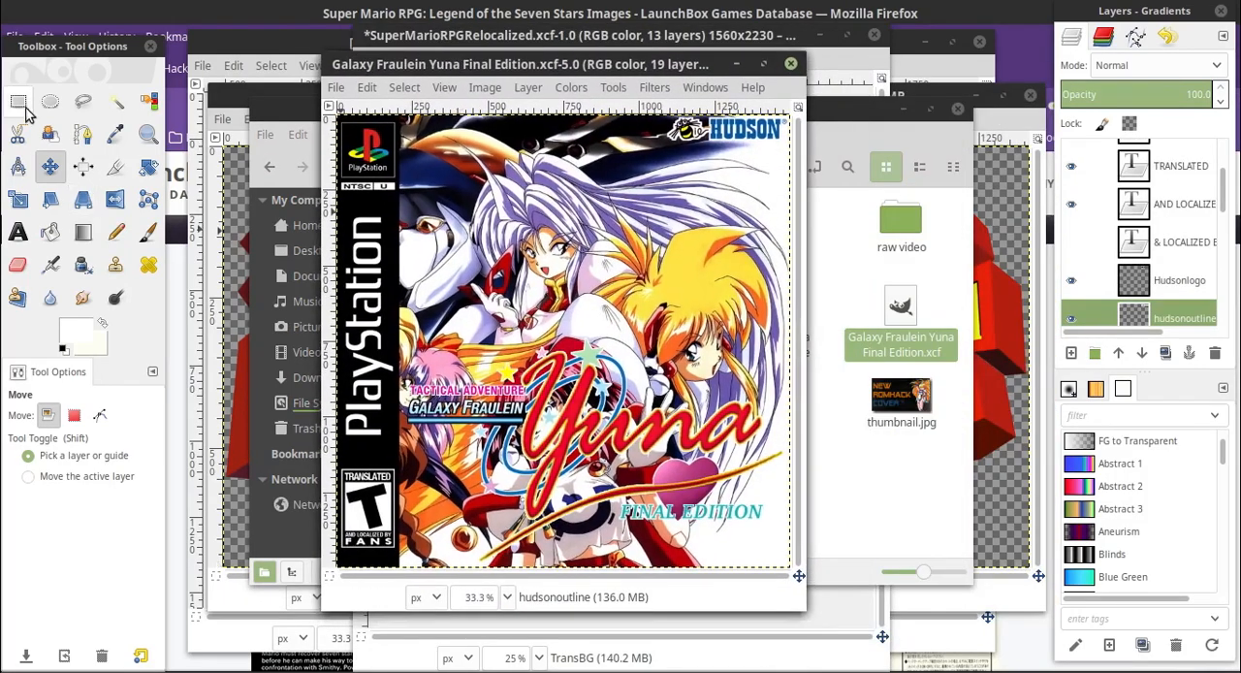
Draw a rectangular selection around the TRANSLATED AND LOCALIZED BY FANS rating box on the Galaxy Fraulein Yuna cover
{"action": "key", "text": "r"}
{"action": "left_click", "coordinate": [507, 597]}
{"action": "left_click", "coordinate": [487, 439]}
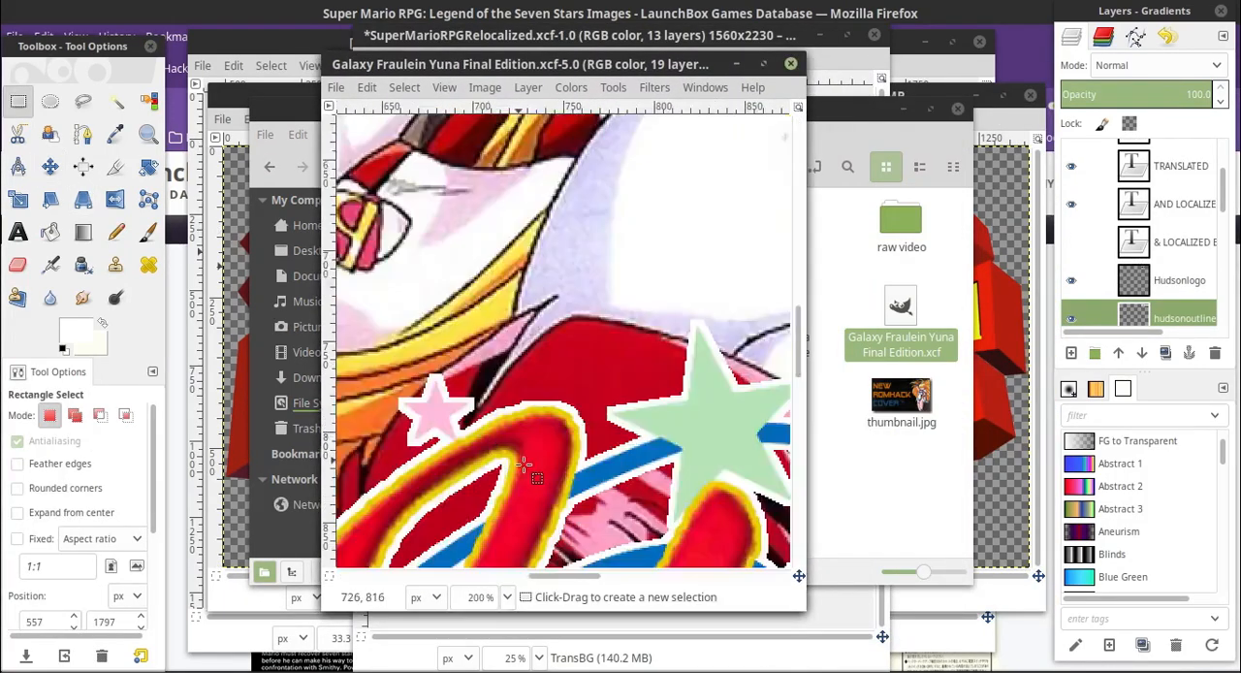
{"action": "scroll", "coordinate": [524, 465], "scroll_direction": "down", "scroll_amount": 20}
{"action": "left_click_drag", "start_coordinate": [543, 576], "coordinate": [350, 576]}
{"action": "scroll", "coordinate": [398, 393], "scroll_direction": "up", "scroll_amount": 4}
{"action": "left_click", "coordinate": [507, 598]}
{"action": "left_click", "coordinate": [479, 414]}
{"action": "scroll", "coordinate": [475, 416], "scroll_direction": "up", "scroll_amount": 2}
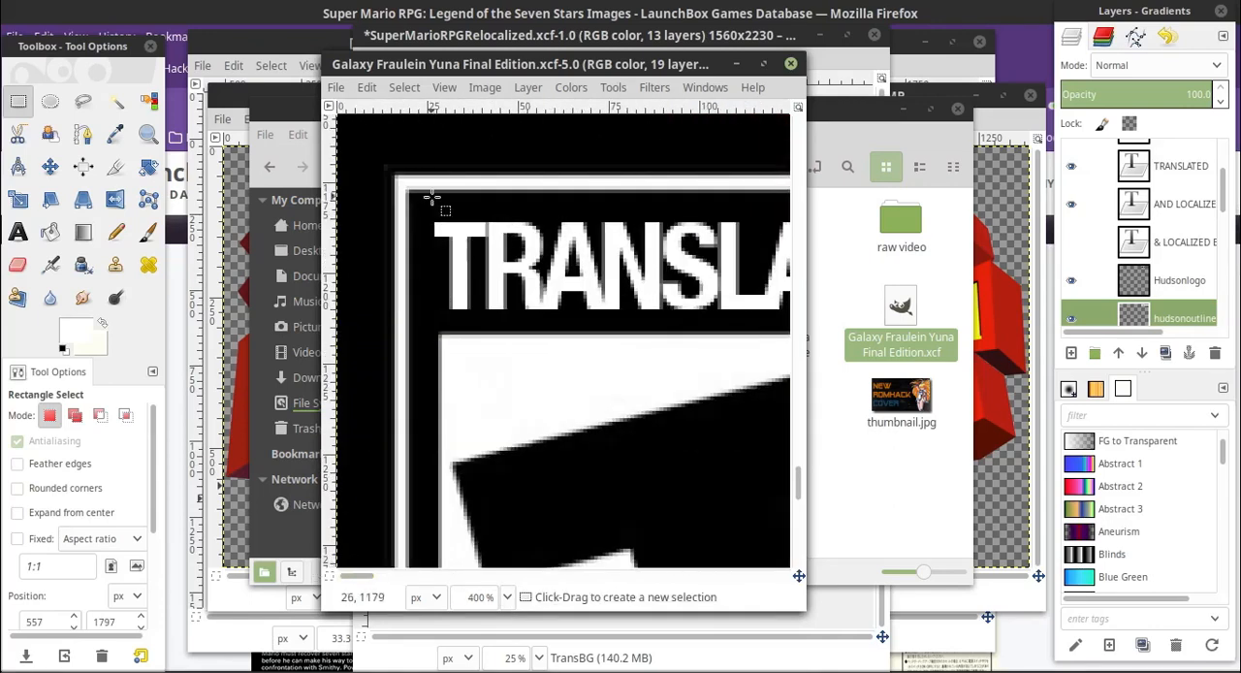
{"action": "left_click_drag", "start_coordinate": [387, 167], "coordinate": [659, 371]}
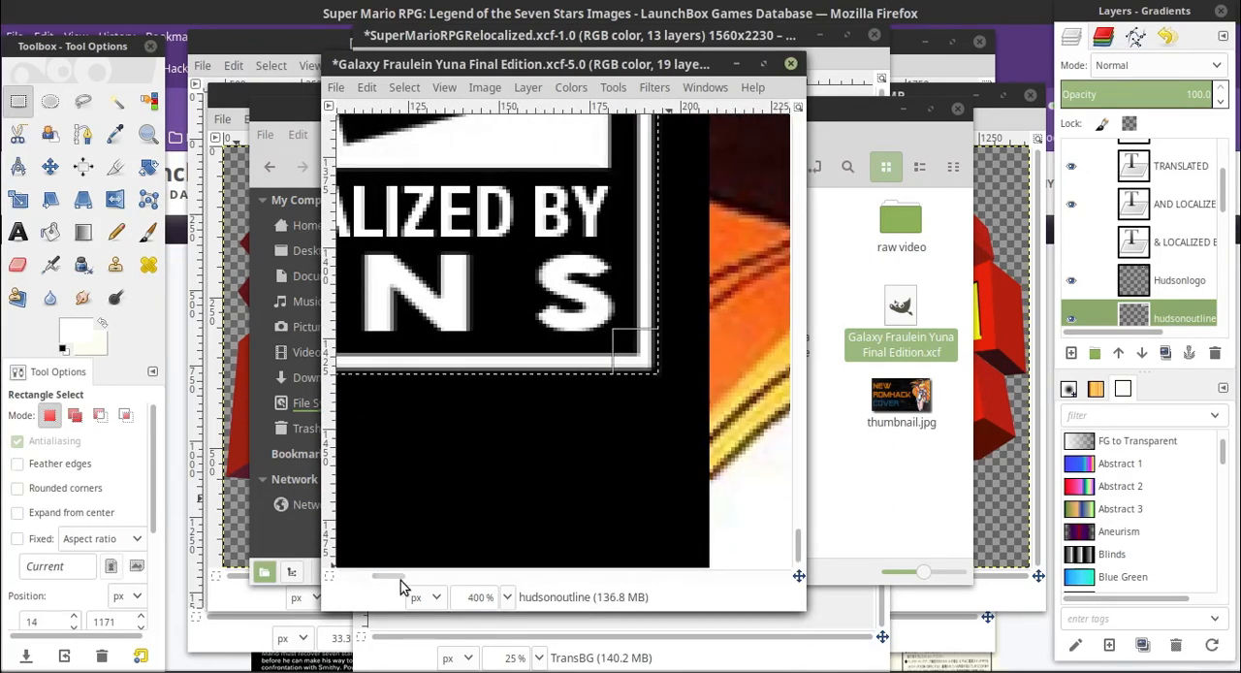
Adjust the selection's edges to fit the outer white border of the rating box
{"action": "mouse_move", "coordinate": [398, 577]}
{"action": "left_mouse_down"}
{"action": "mouse_move", "coordinate": [369, 577]}
{"action": "mouse_move", "coordinate": [414, 572]}
{"action": "mouse_move", "coordinate": [402, 572]}
{"action": "left_mouse_up"}
{"action": "left_click_drag", "start_coordinate": [493, 373], "coordinate": [496, 371]}
{"action": "scroll", "coordinate": [507, 385], "scroll_direction": "up", "scroll_amount": 4}
{"action": "scroll", "coordinate": [508, 387], "scroll_direction": "down", "scroll_amount": 4}
{"action": "mouse_move", "coordinate": [387, 574]}
{"action": "left_mouse_down"}
{"action": "mouse_move", "coordinate": [347, 570]}
{"action": "mouse_move", "coordinate": [389, 570]}
{"action": "mouse_move", "coordinate": [368, 572]}
{"action": "left_mouse_up"}
{"action": "scroll", "coordinate": [466, 504], "scroll_direction": "up", "scroll_amount": 10}
{"action": "left_click", "coordinate": [507, 597]}
{"action": "left_click", "coordinate": [496, 440]}
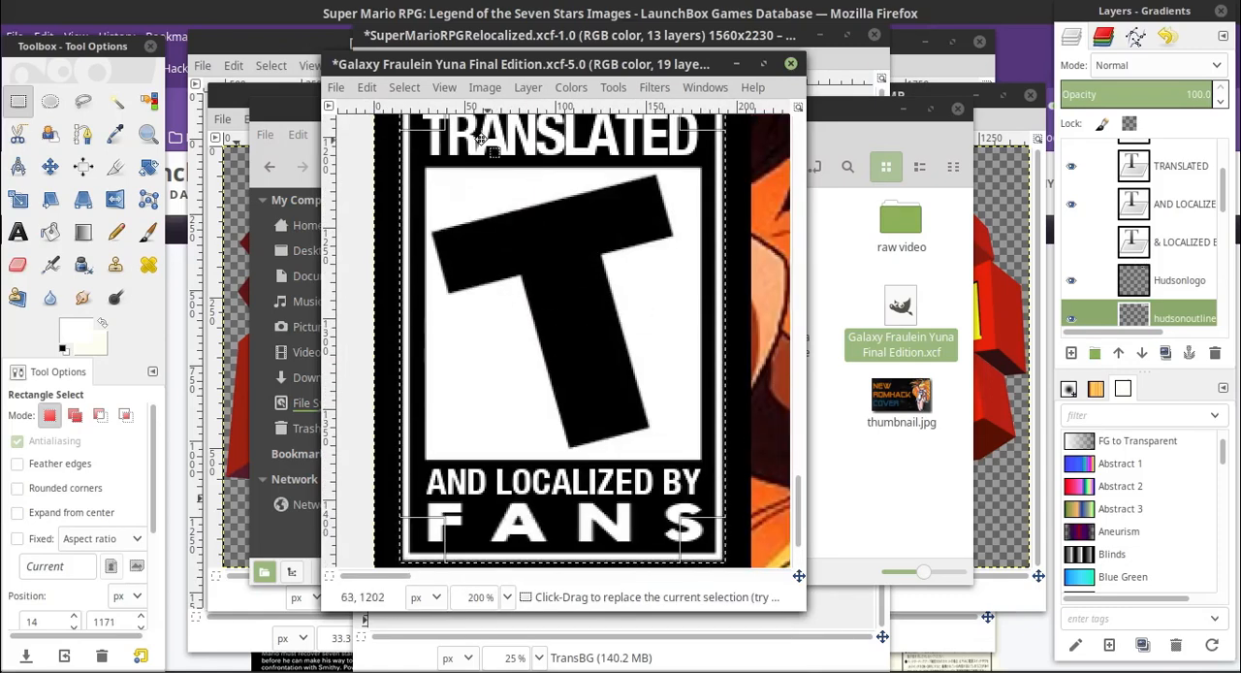
Copy the visible rating box and paste it as a new layer into SuperMarioRPGRelocalized.xcf
{"action": "left_click", "coordinate": [367, 87]}
{"action": "left_click", "coordinate": [402, 258]}
{"action": "left_click", "coordinate": [499, 36]}
{"action": "left_click", "coordinate": [398, 59]}
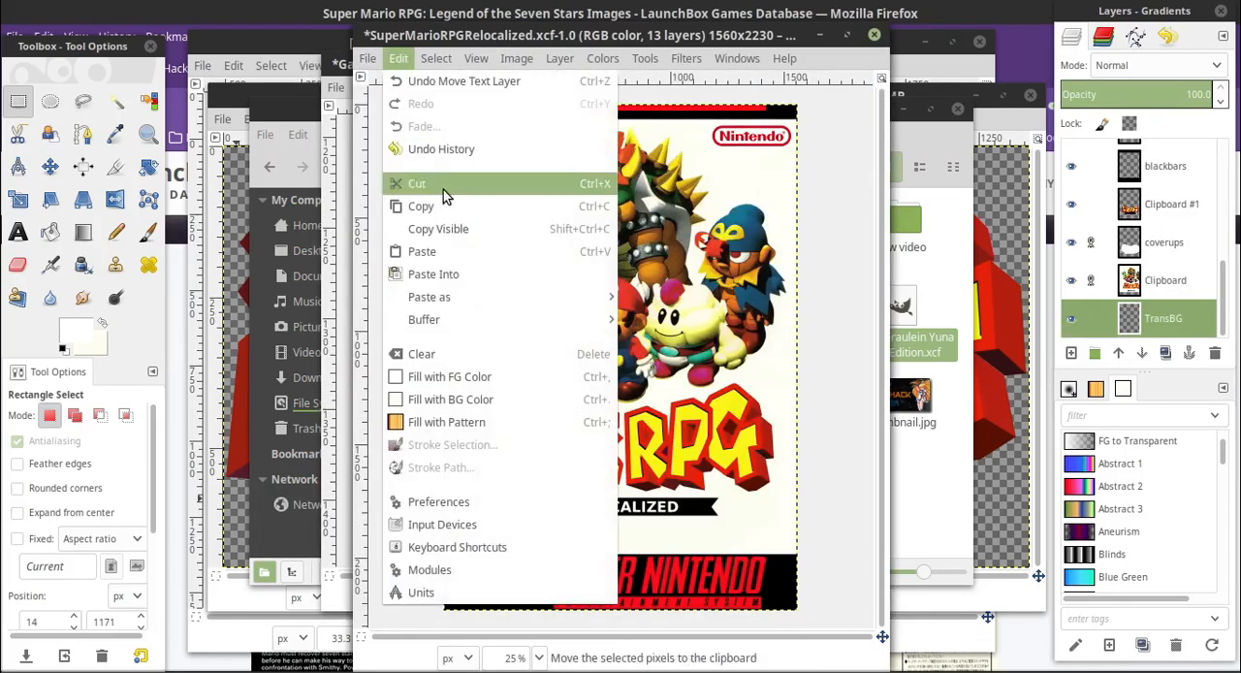
{"action": "mouse_move", "coordinate": [437, 297]}
{"action": "left_click", "coordinate": [669, 321]}
Raise the pasted rating box layer above blackbars and place the box in the cover's upper-left corner
{"action": "left_click_drag", "start_coordinate": [1181, 327], "coordinate": [1177, 194]}
{"action": "left_click", "coordinate": [50, 167]}
{"action": "mouse_move", "coordinate": [464, 134]}
{"action": "left_mouse_down"}
{"action": "mouse_move", "coordinate": [504, 455]}
{"action": "mouse_move", "coordinate": [499, 581]}
{"action": "mouse_move", "coordinate": [479, 580]}
{"action": "mouse_move", "coordinate": [477, 138]}
{"action": "left_mouse_up"}
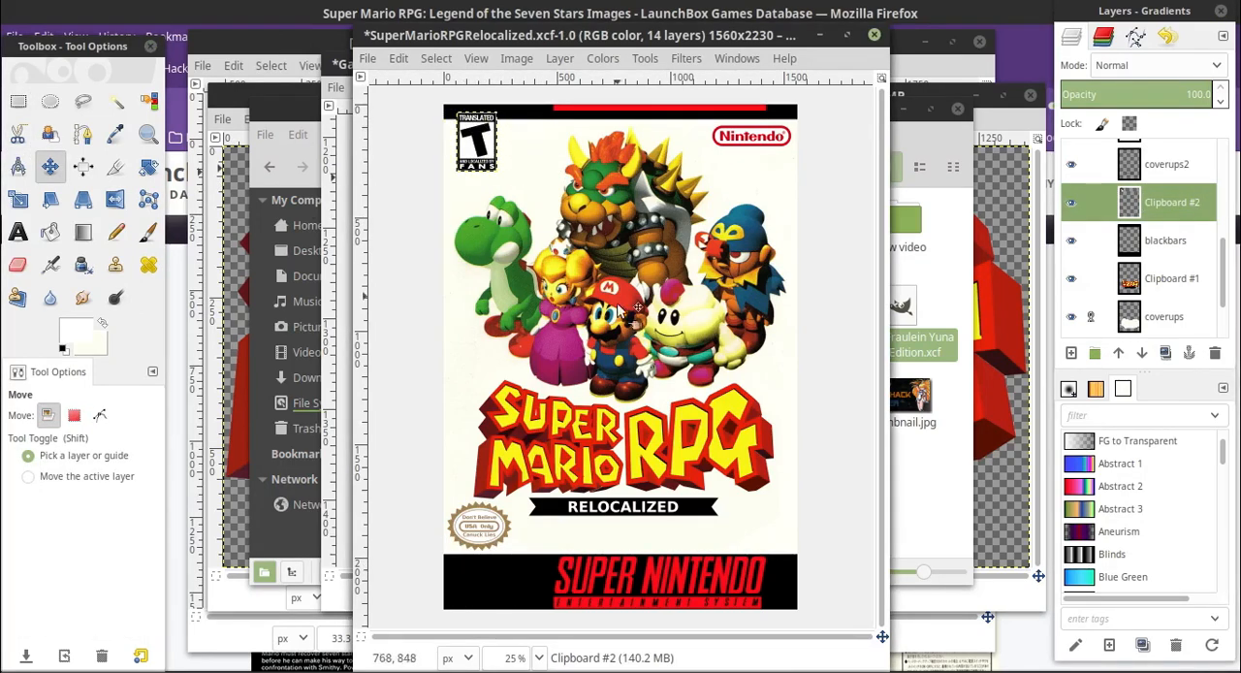
Move the rating box down onto the left end of the cover's bottom black bar
{"action": "left_click", "coordinate": [540, 658]}
{"action": "left_click", "coordinate": [1176, 241]}
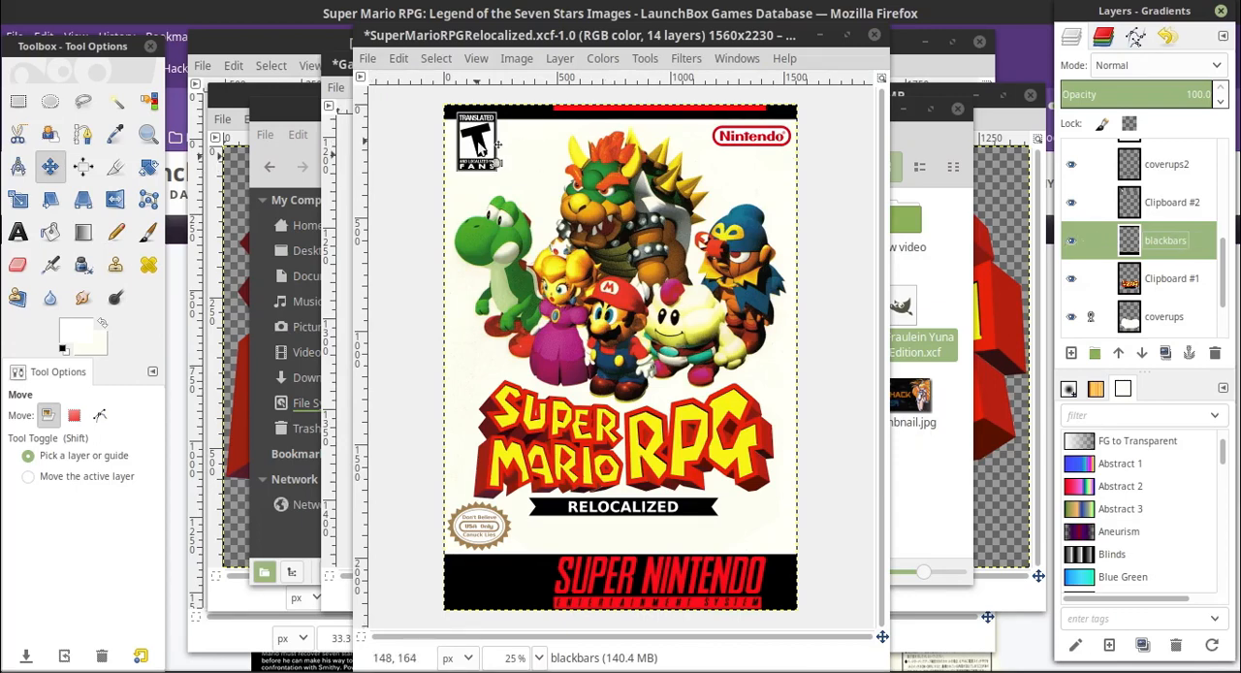
{"action": "left_click", "coordinate": [1190, 211]}
{"action": "left_click_drag", "start_coordinate": [477, 133], "coordinate": [480, 566]}
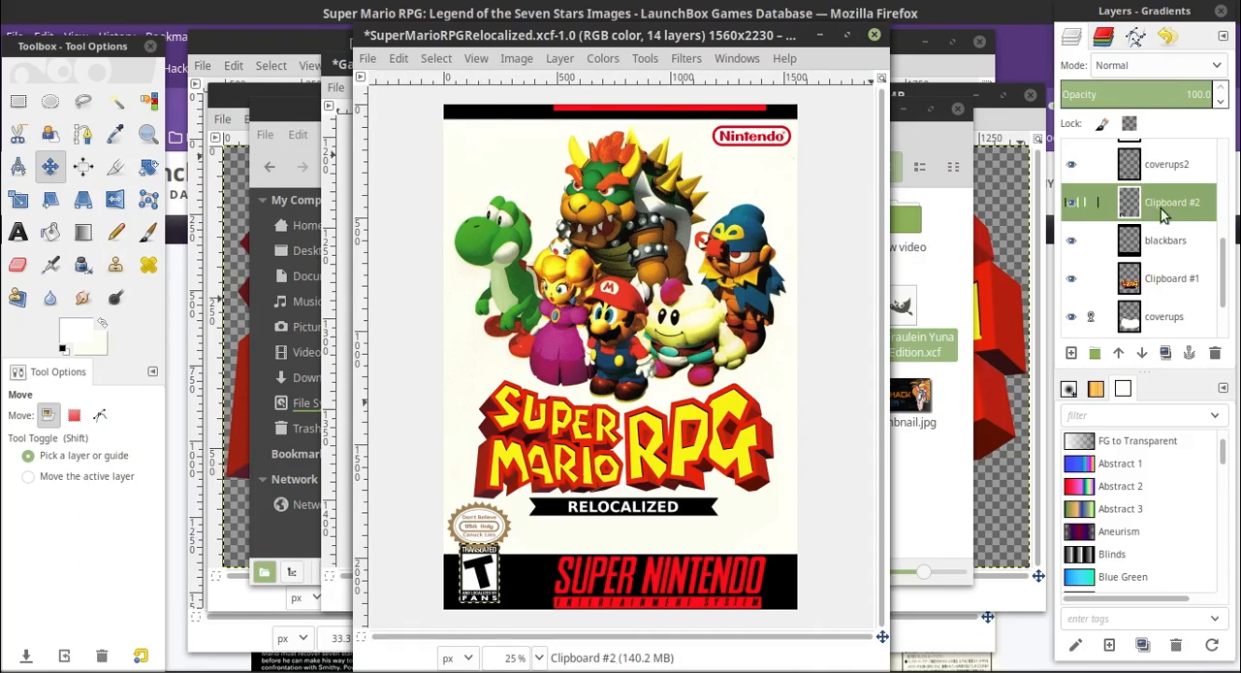
Move the Seal layer to the cover's upper-left corner and make the TransBG layer active again
{"action": "scroll", "coordinate": [1154, 248], "scroll_direction": "down", "scroll_amount": 5}
{"action": "left_click", "coordinate": [1159, 281]}
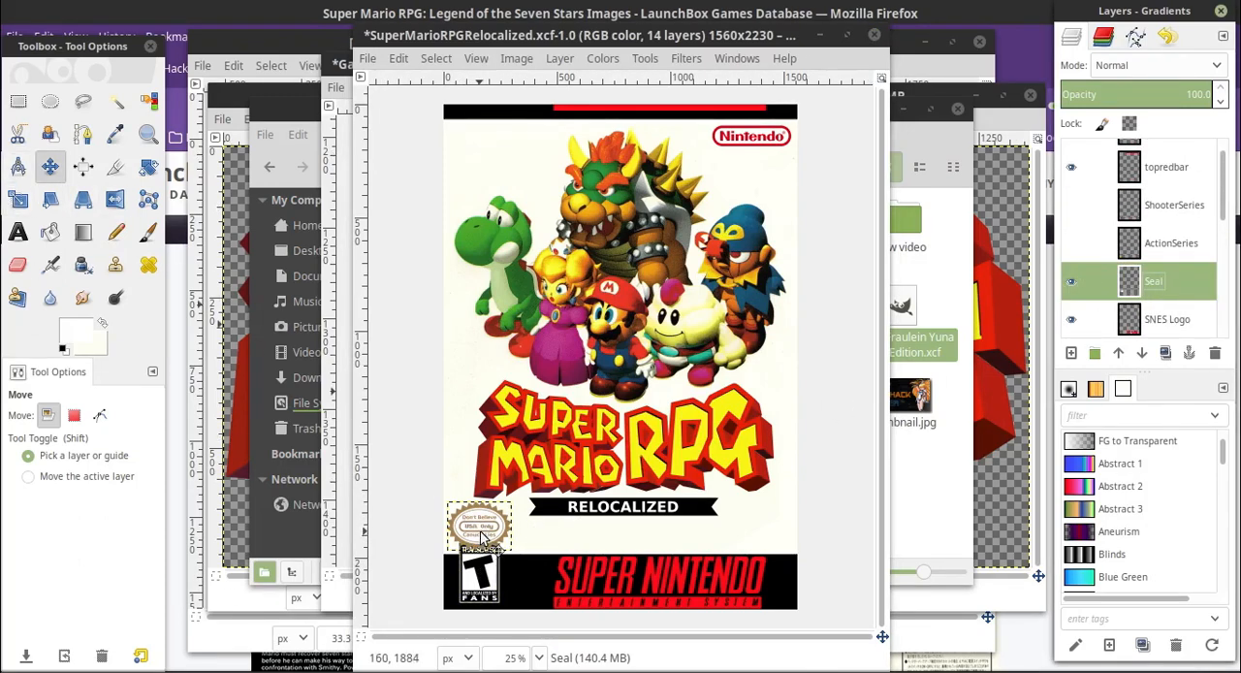
{"action": "left_click_drag", "start_coordinate": [479, 535], "coordinate": [486, 155]}
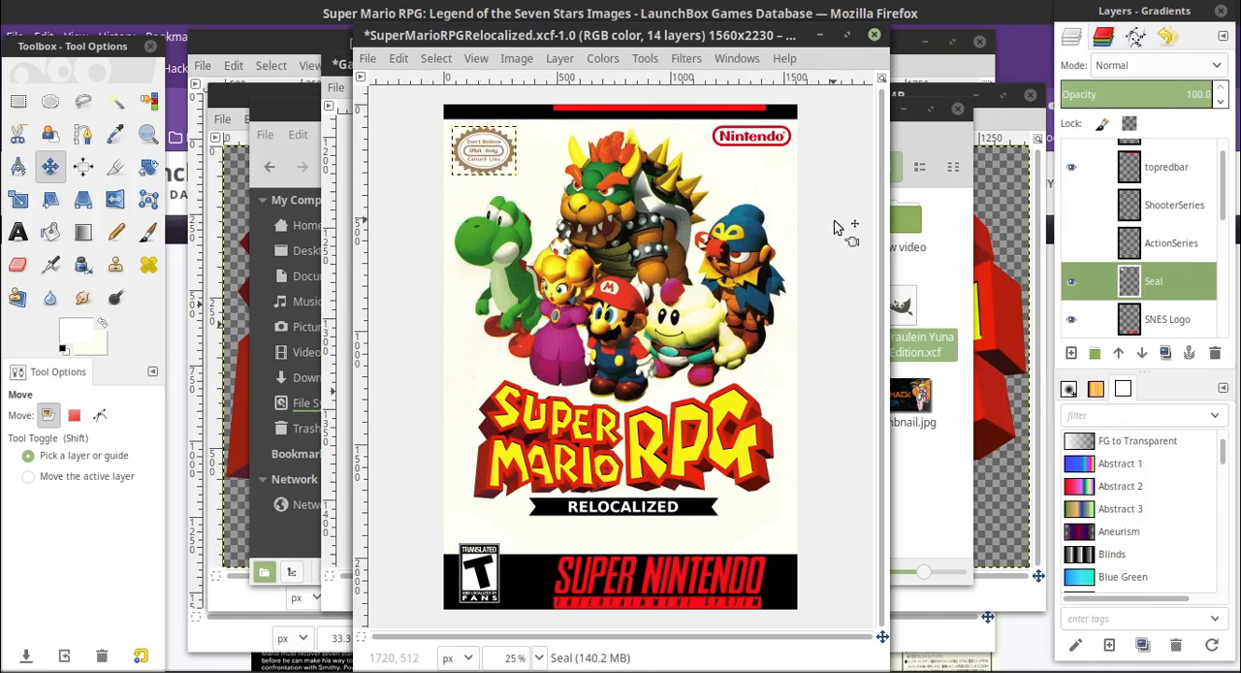
{"action": "scroll", "coordinate": [1163, 261], "scroll_direction": "down", "scroll_amount": 3}
{"action": "left_click", "coordinate": [1168, 280]}
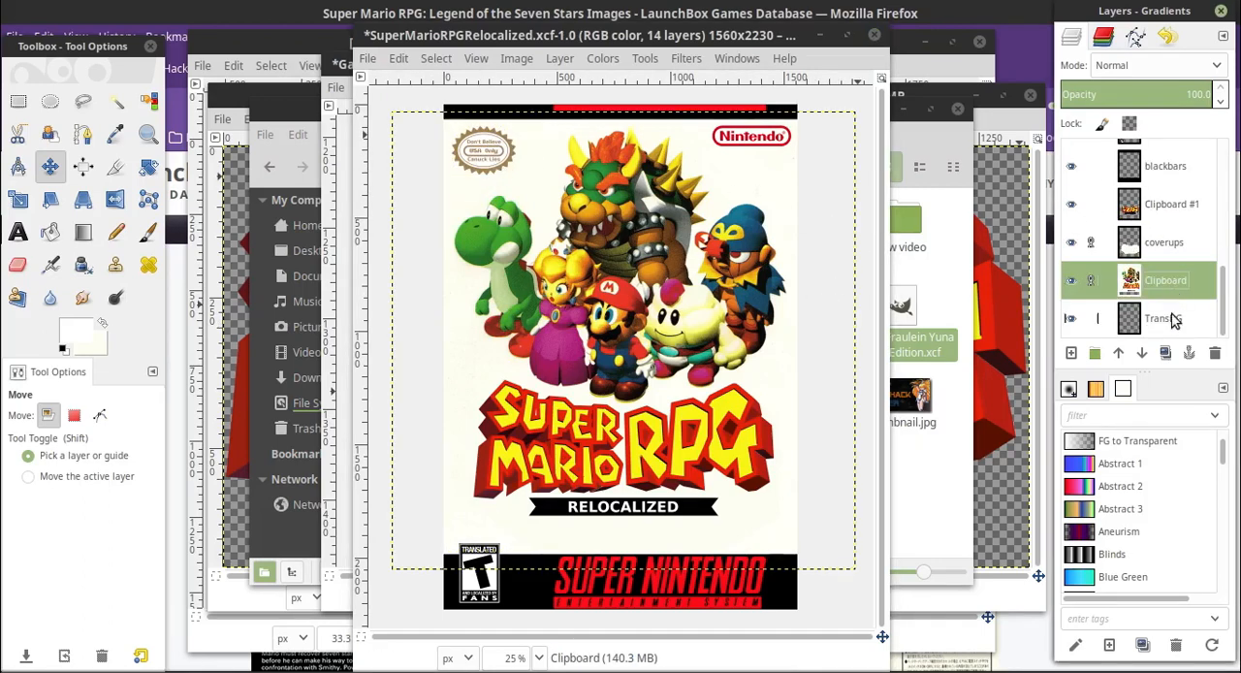
{"action": "left_click", "coordinate": [1173, 319]}
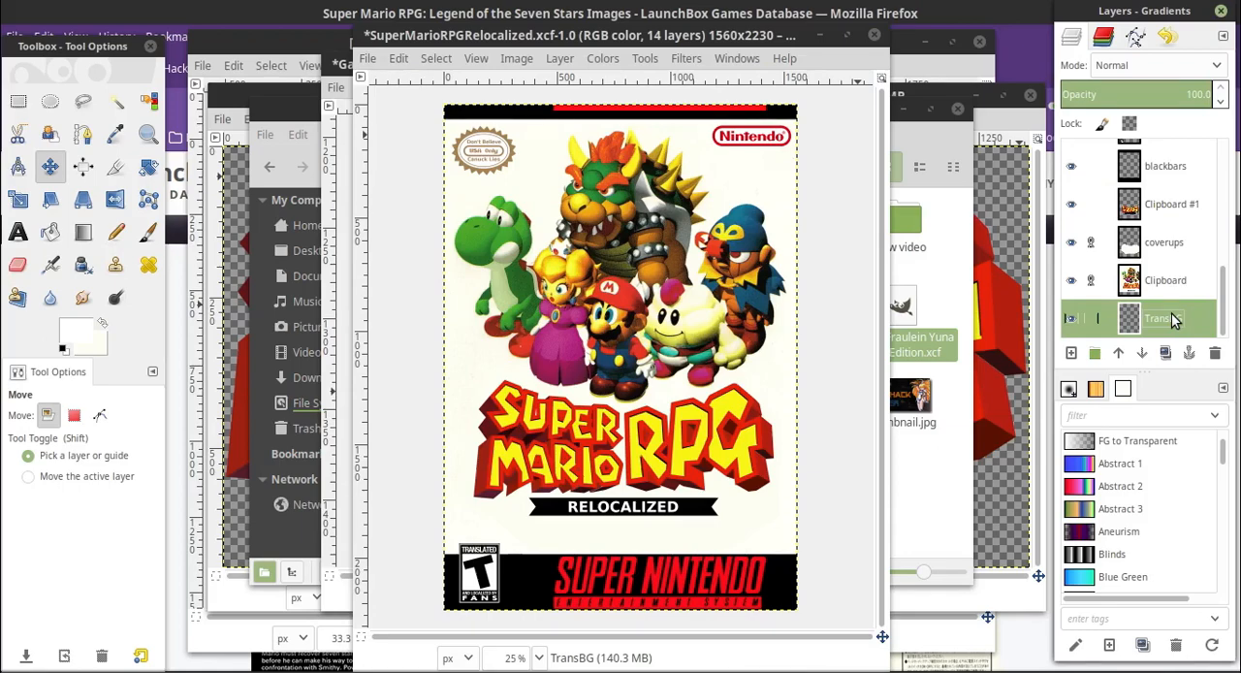